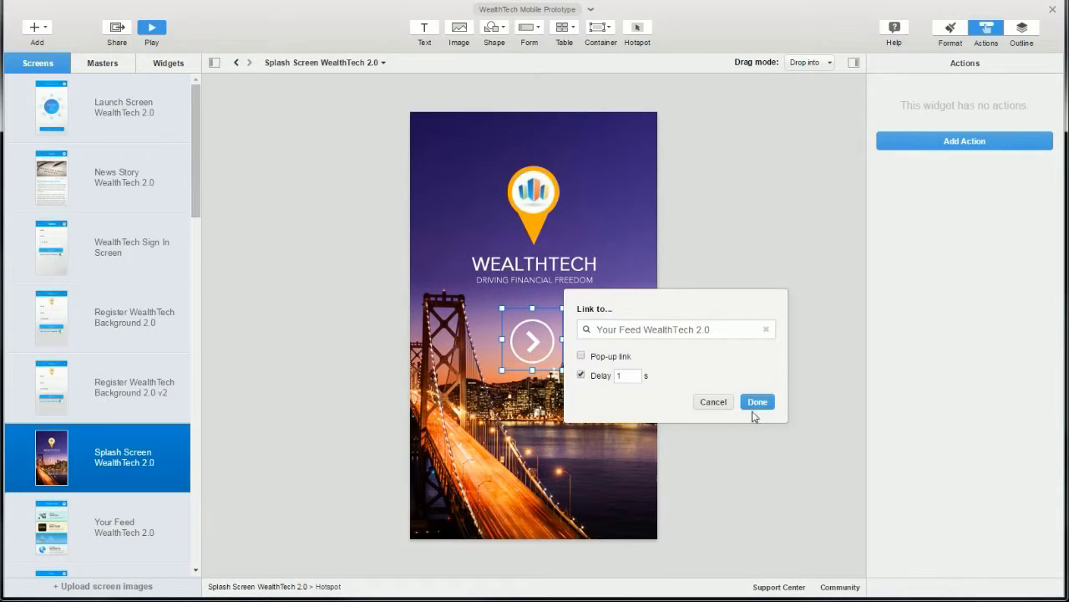
# Link the splash screen's arrow hotspot to the Your Feed WealthTech 2.0 screen with a 1 s delay
pyautogui.click(756, 402)
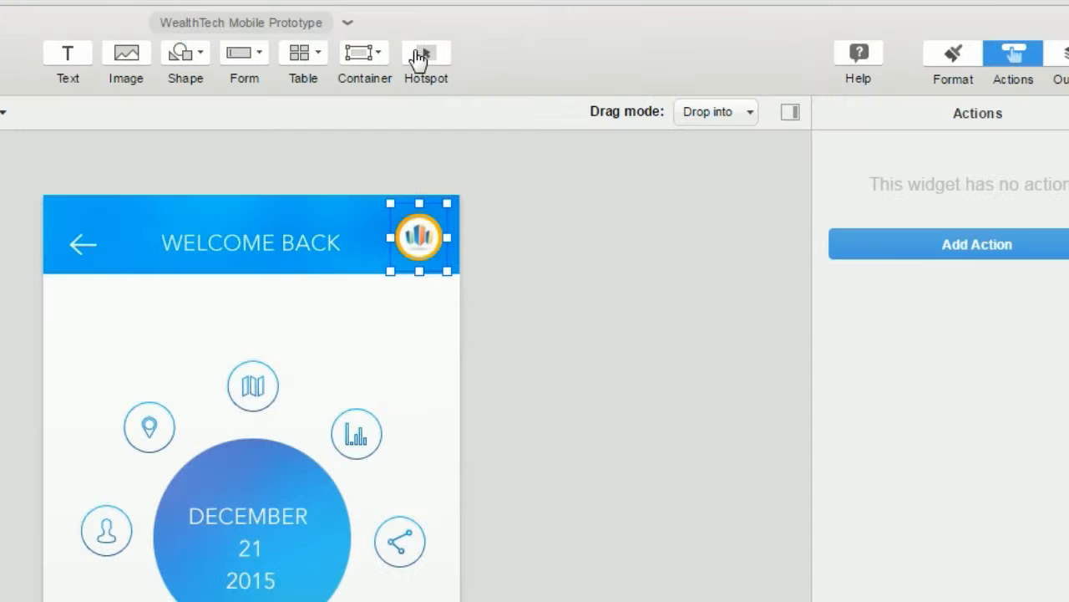
# Add a hotspot over the Launch Screen's logo linking to WealthTech Sign In Screen with a 0.5 s delay, and play the prototype
pyautogui.click(635, 30)
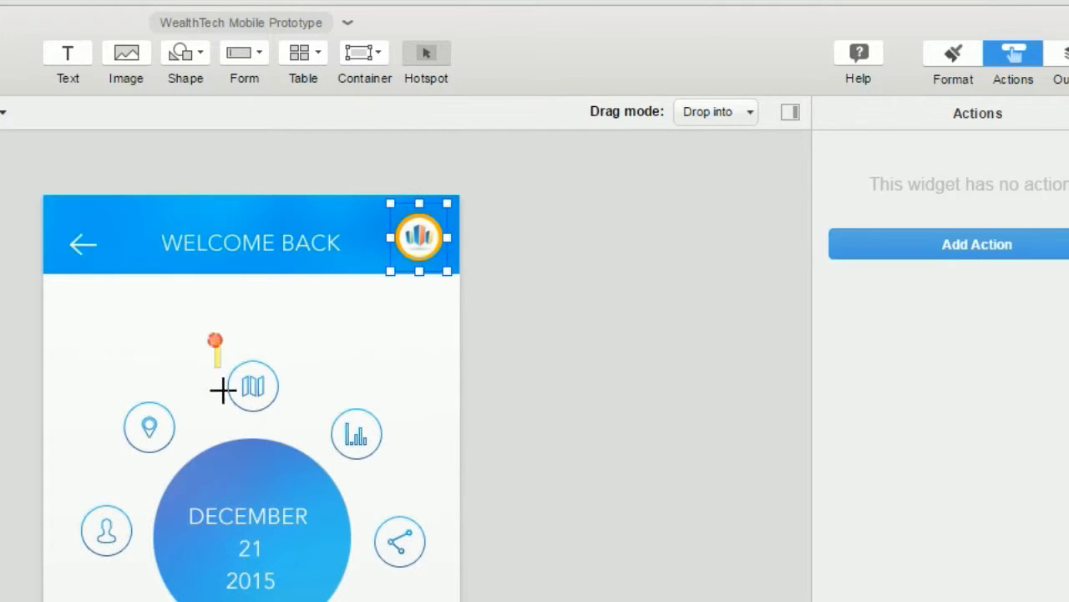
pyautogui.moveTo(222, 389); pyautogui.dragTo(289, 425)
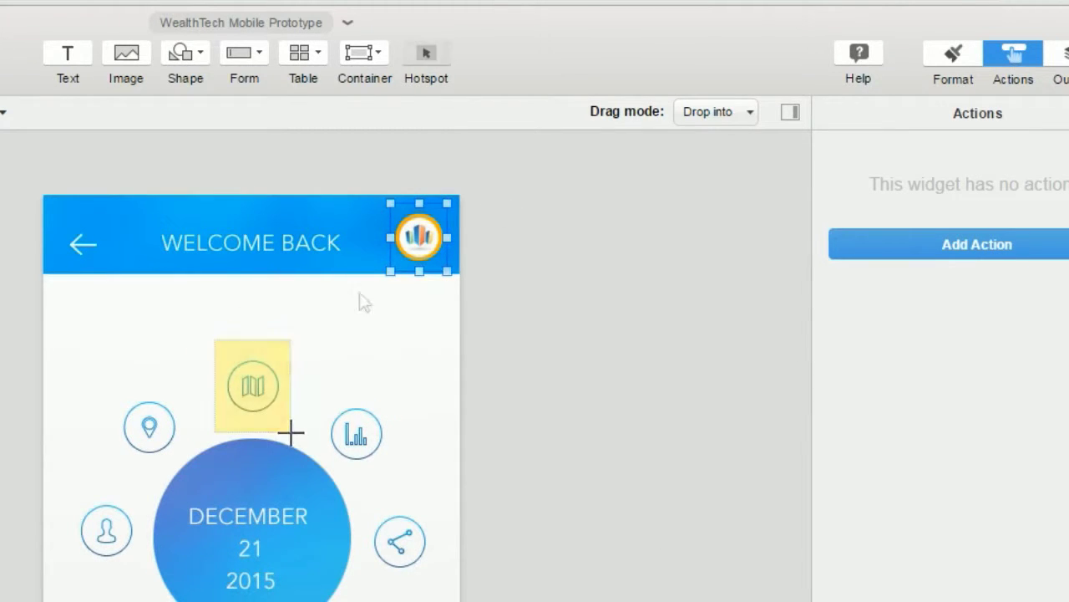
pyautogui.click(432, 248)
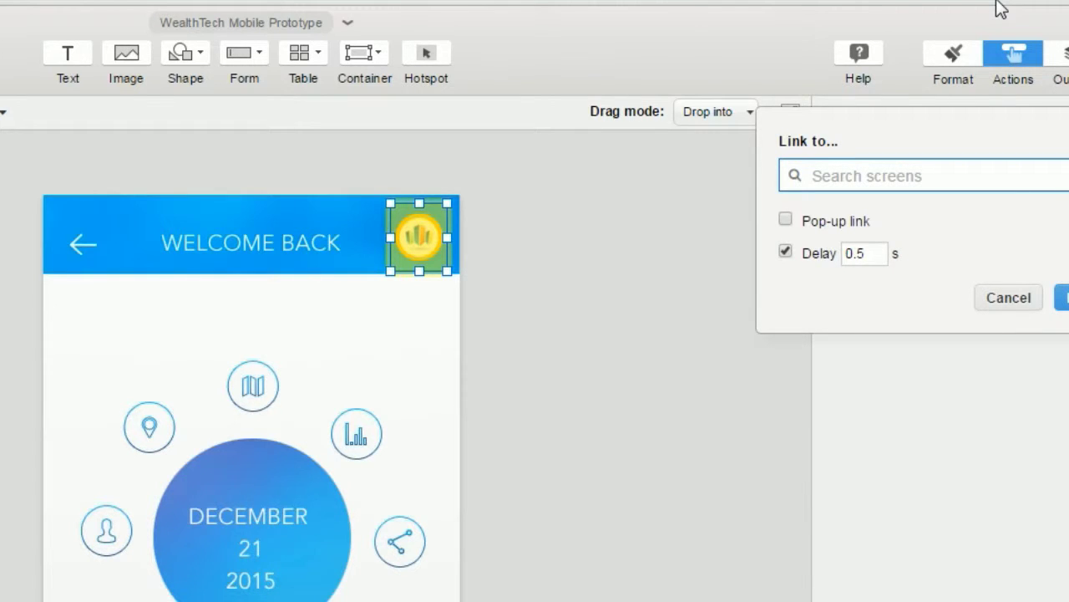
pyautogui.click(1060, 297)
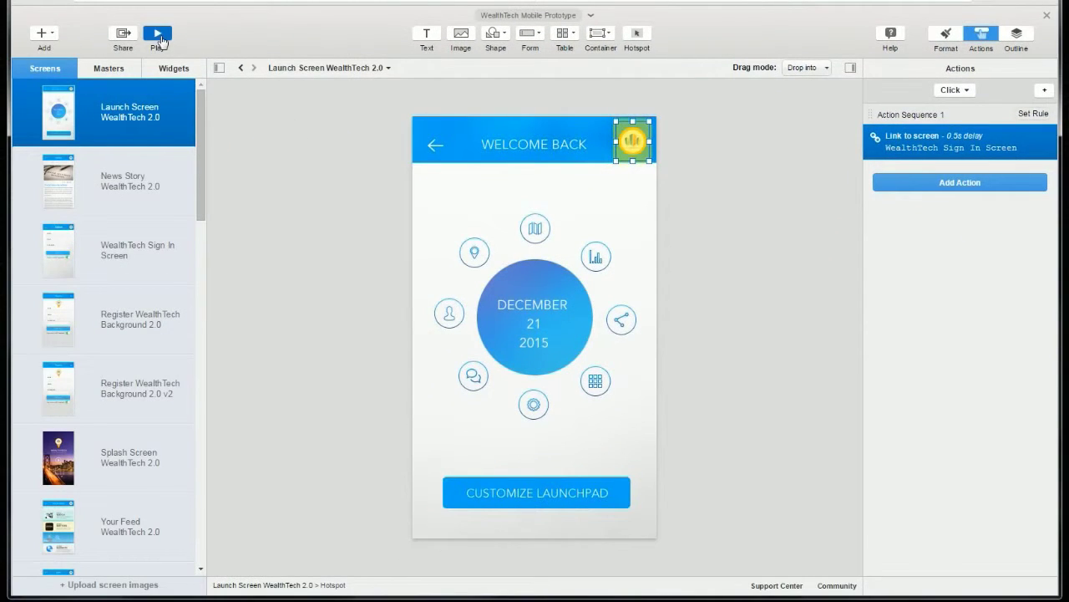
pyautogui.click(158, 35)
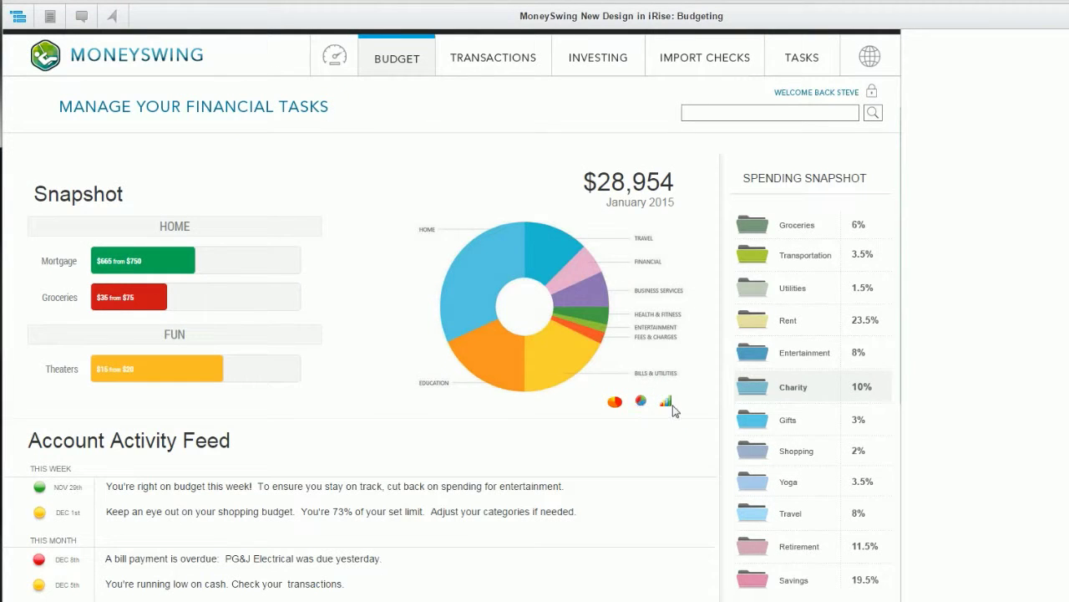
# Try the MoneySwing prototype's bar chart view and move the budget period slider through 1 Year to Optimal
pyautogui.click(666, 402)
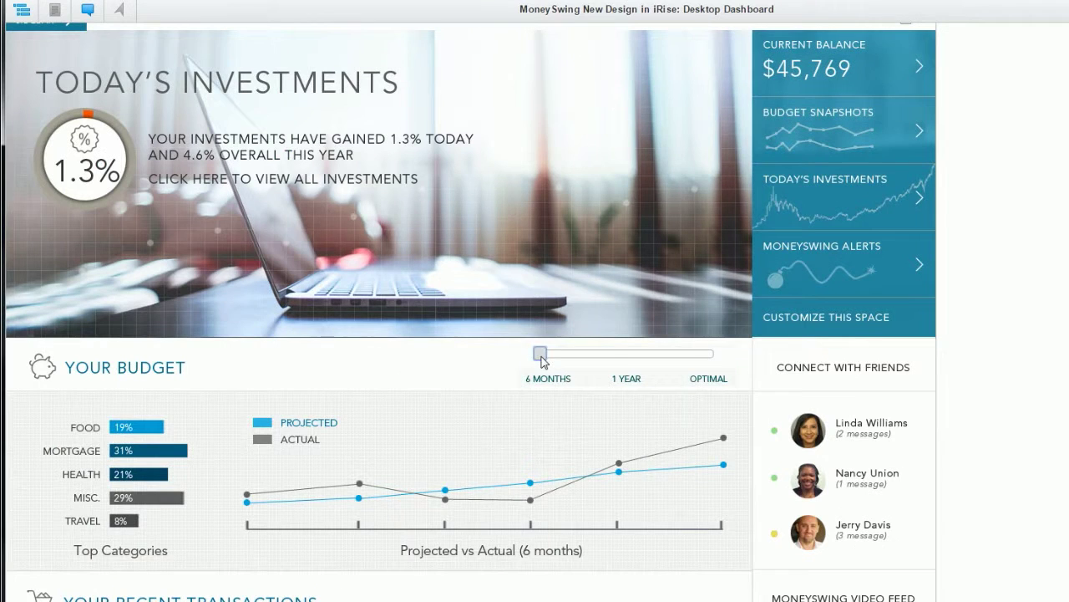
pyautogui.moveTo(545, 356); pyautogui.dragTo(621, 359)
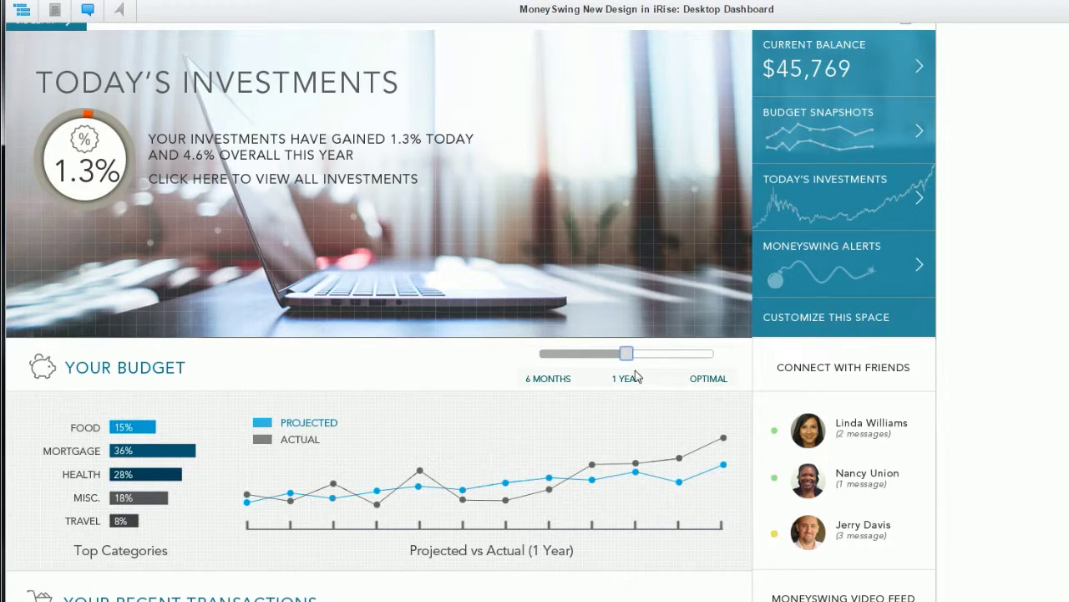
pyautogui.moveTo(628, 354); pyautogui.dragTo(710, 355)
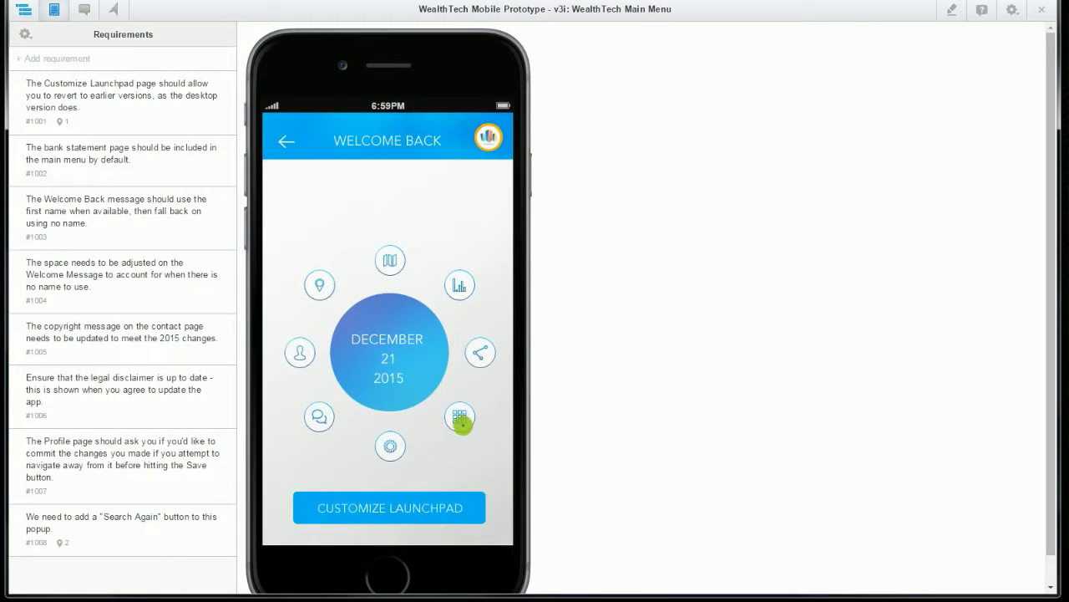
# In the WealthTech mobile prototype, open the stock page from the main menu and go to its stock symbol entry field
pyautogui.click(460, 419)
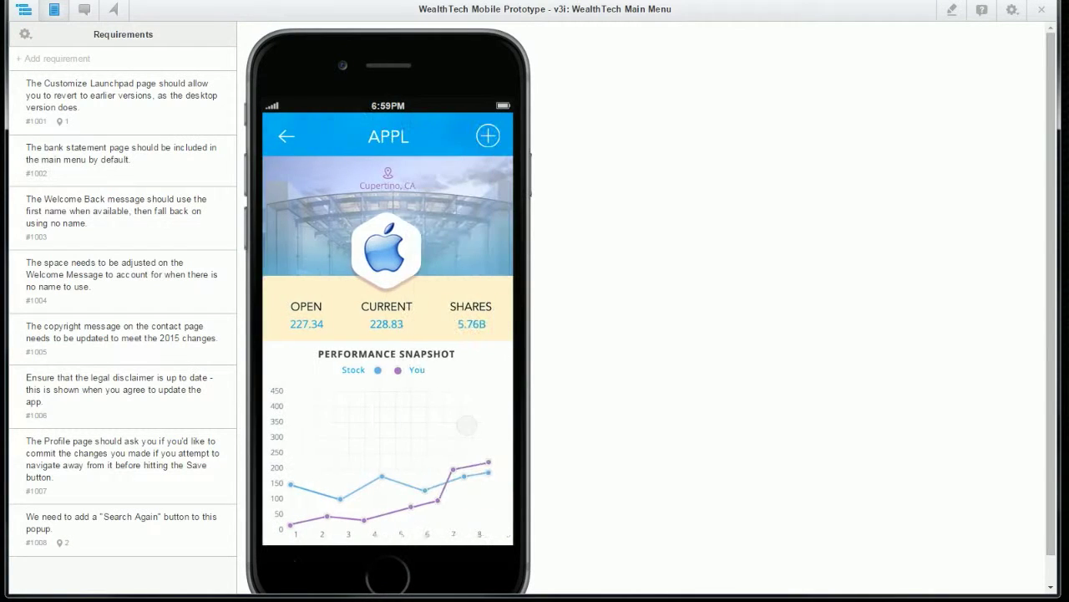
pyautogui.click(488, 135)
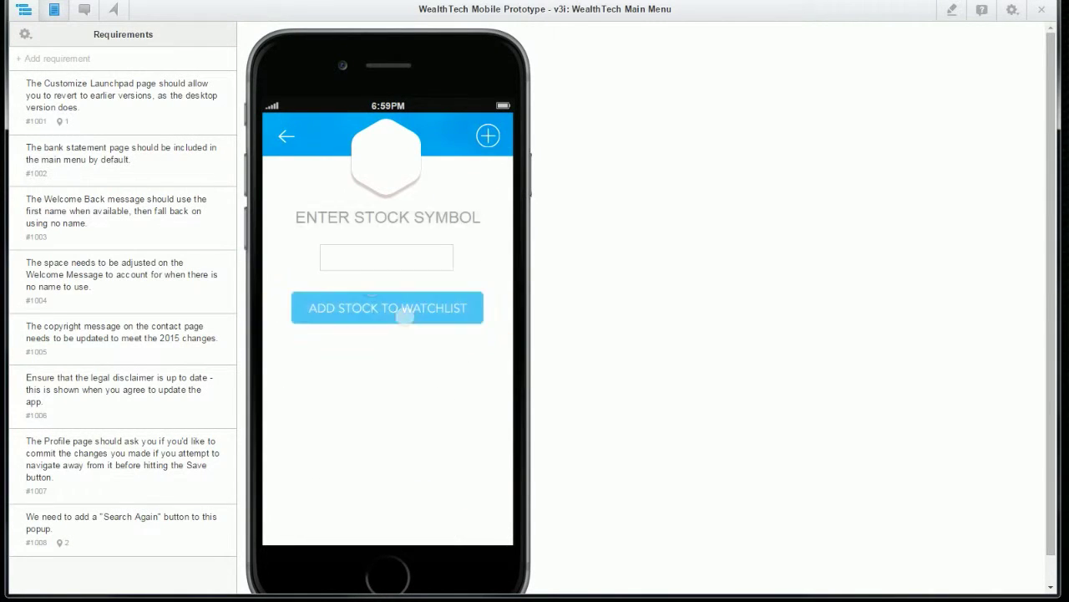
pyautogui.click(372, 263)
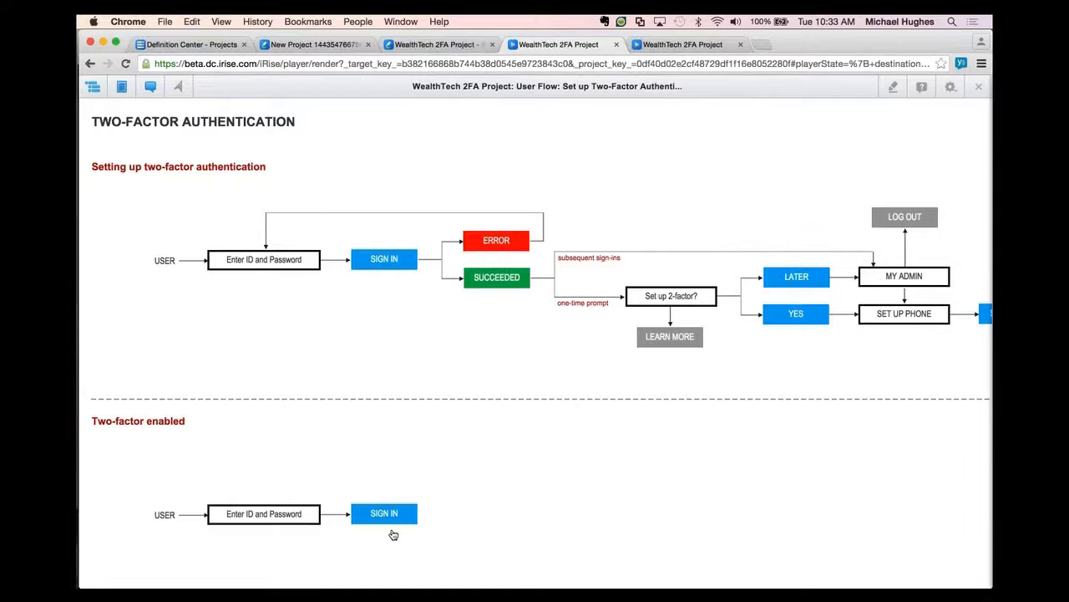
# Expand the Sign In and Succeeded branches of the Two-factor enabled user flow
pyautogui.click(390, 517)
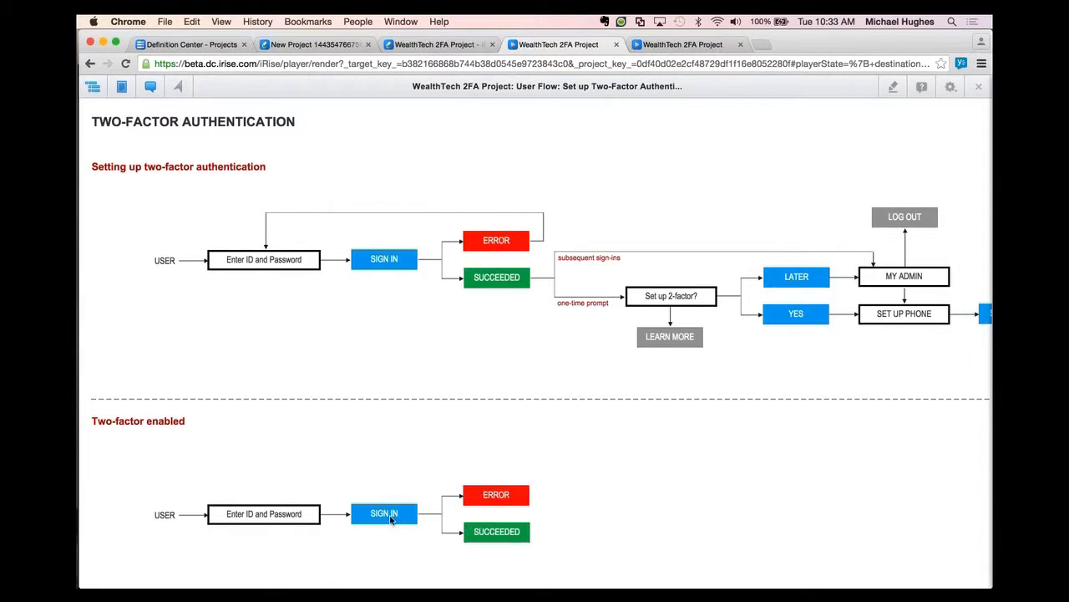
pyautogui.click(494, 538)
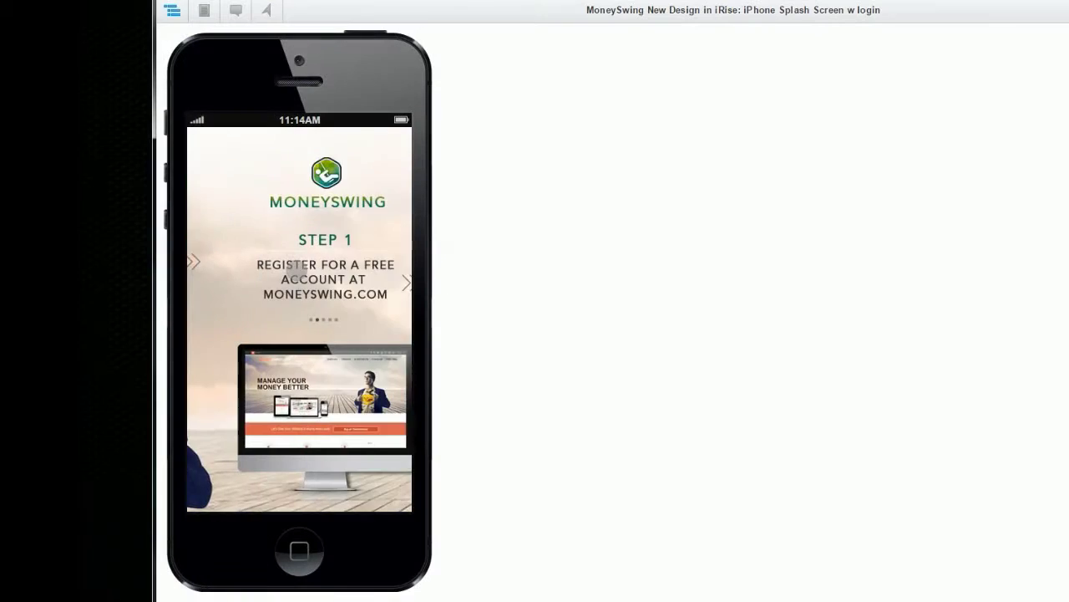
# Swipe the MoneySwing iPhone splash carousel forward to its next page
pyautogui.moveTo(390, 256); pyautogui.dragTo(215, 282)
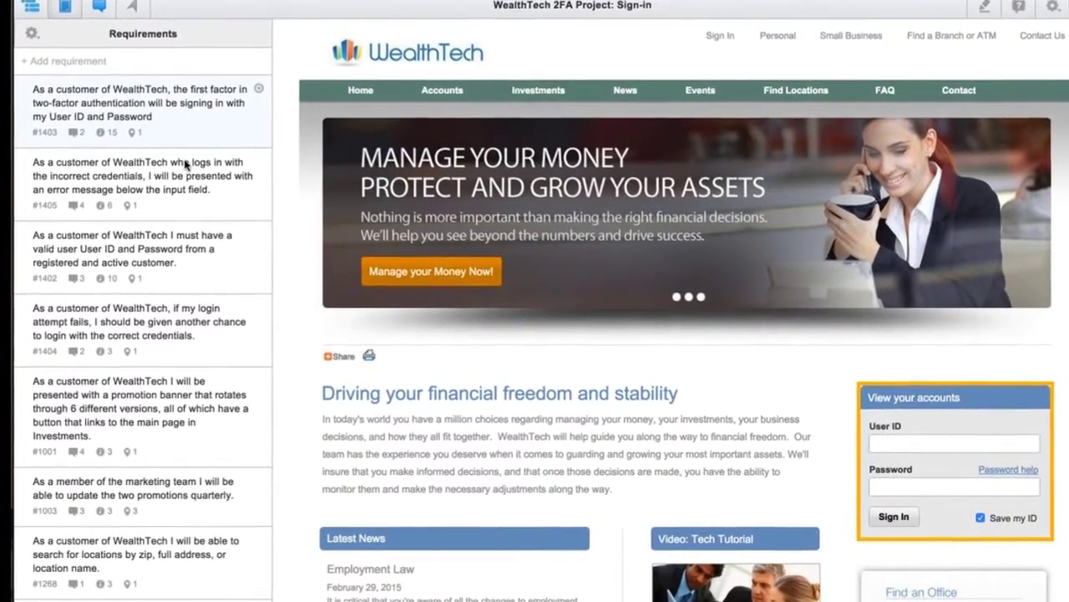
# View the Sign-in screen's requirement about logging in with incorrect credentials and open its comments
pyautogui.click(117, 173)
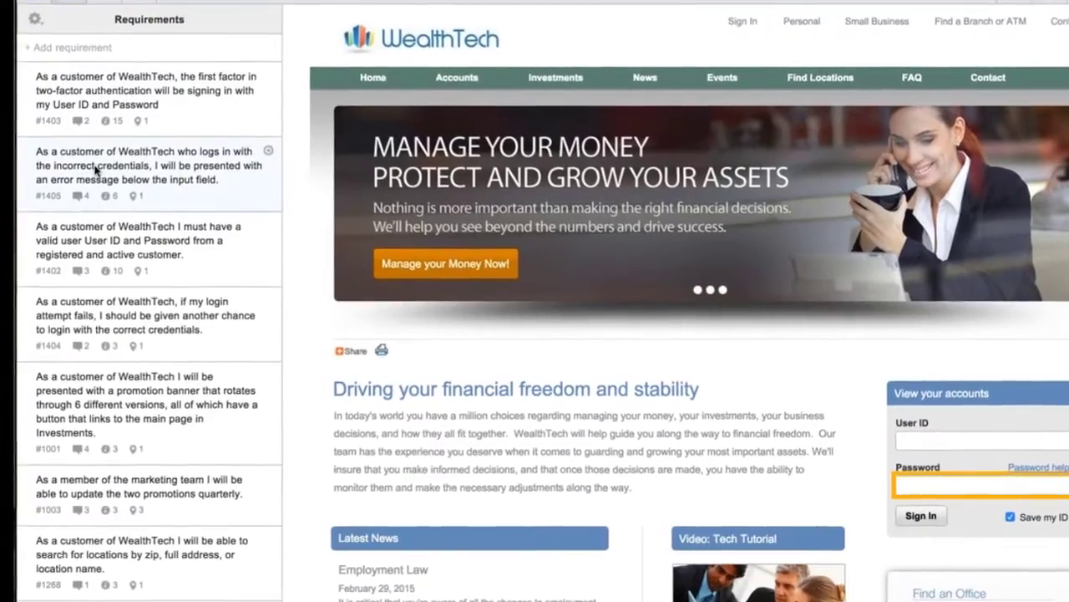
pyautogui.click(80, 193)
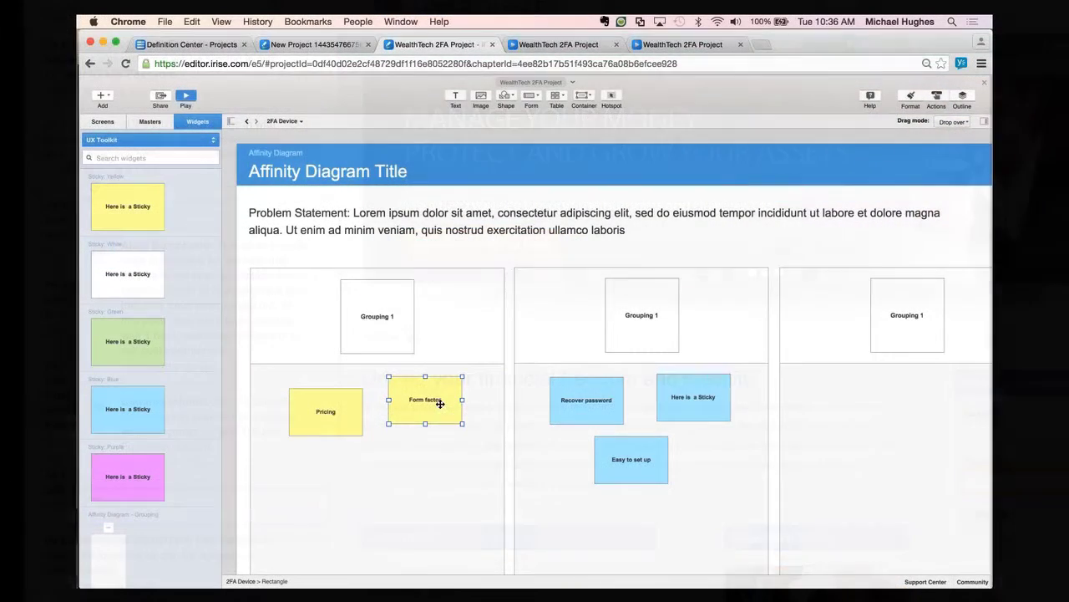
# Title the first two affinity groupings "Ease of use" and "Cost", and swap the Recover password and Pricing stickies between them
pyautogui.doubleClick(380, 294)
pyautogui.write('Ease of use')
pyautogui.click(645, 310)
pyautogui.doubleClick(645, 311)
pyautogui.write('Cost')
pyautogui.moveTo(577, 418); pyautogui.dragTo(393, 502)
pyautogui.moveTo(325, 411); pyautogui.dragTo(604, 405)
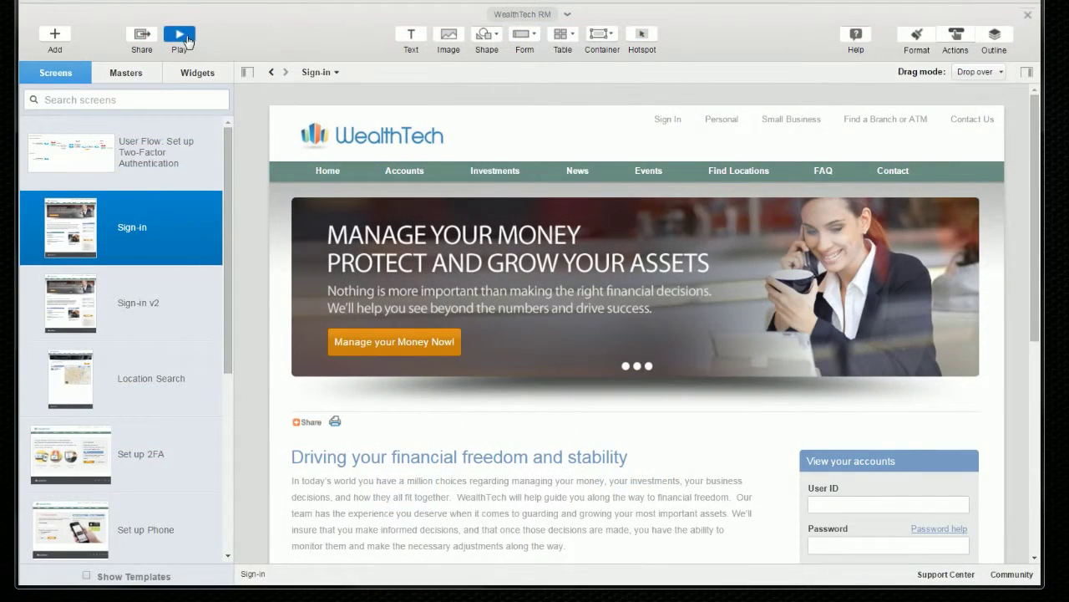
# Play the WealthTech RM prototype from the Sign-in screen and view its screen directory and requirements
pyautogui.click(186, 40)
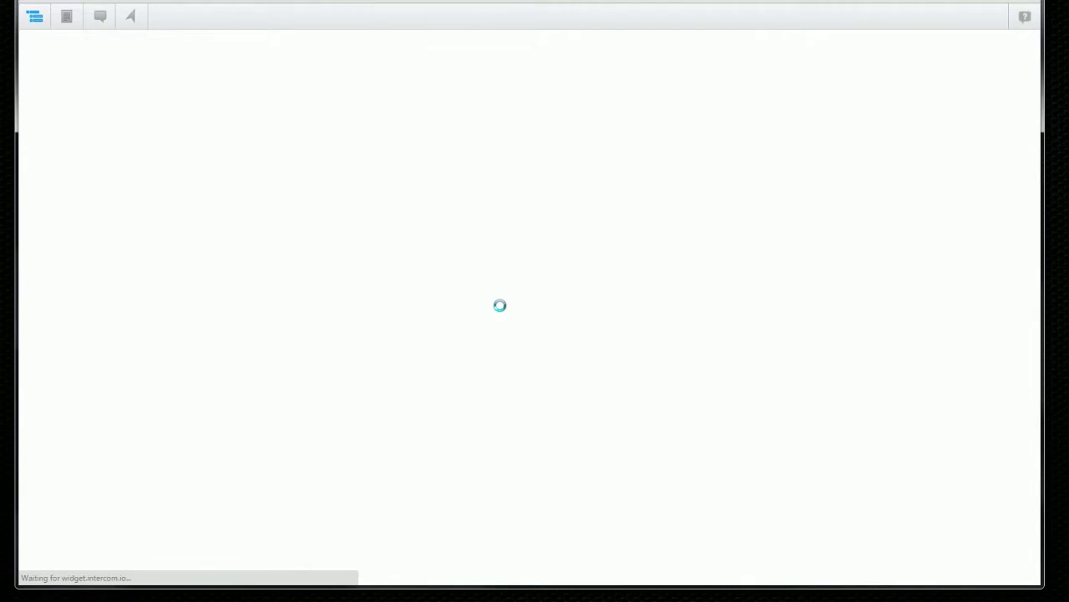
pyautogui.click(34, 18)
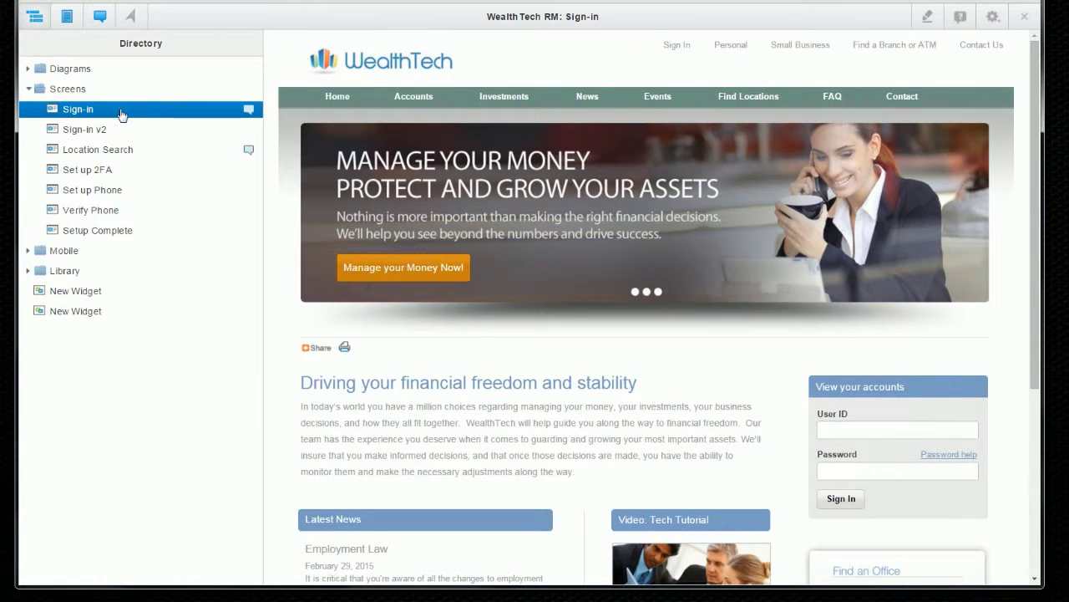
pyautogui.click(35, 18)
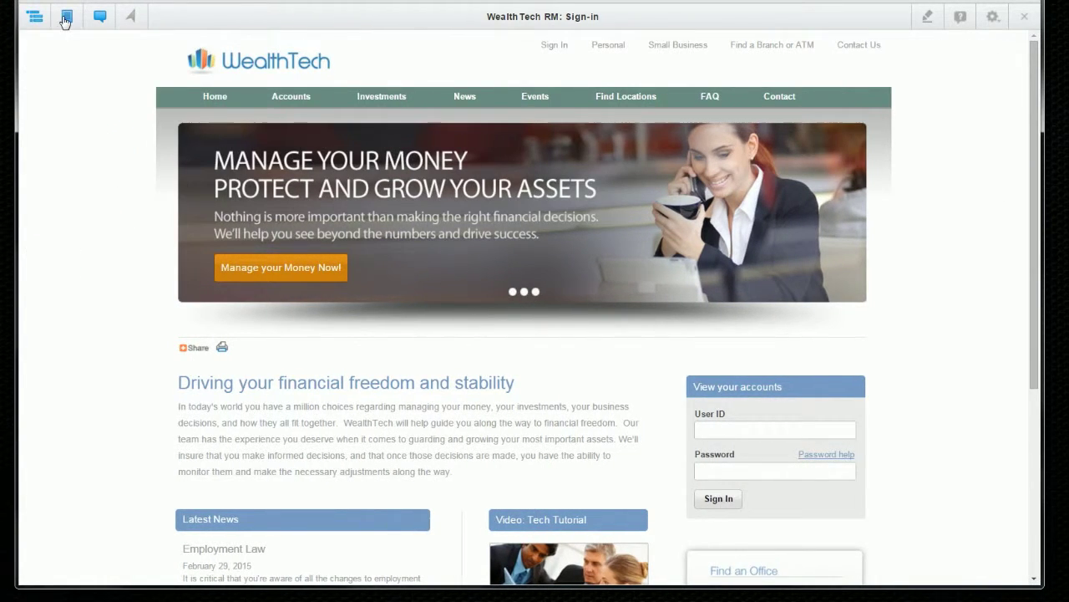
pyautogui.click(65, 18)
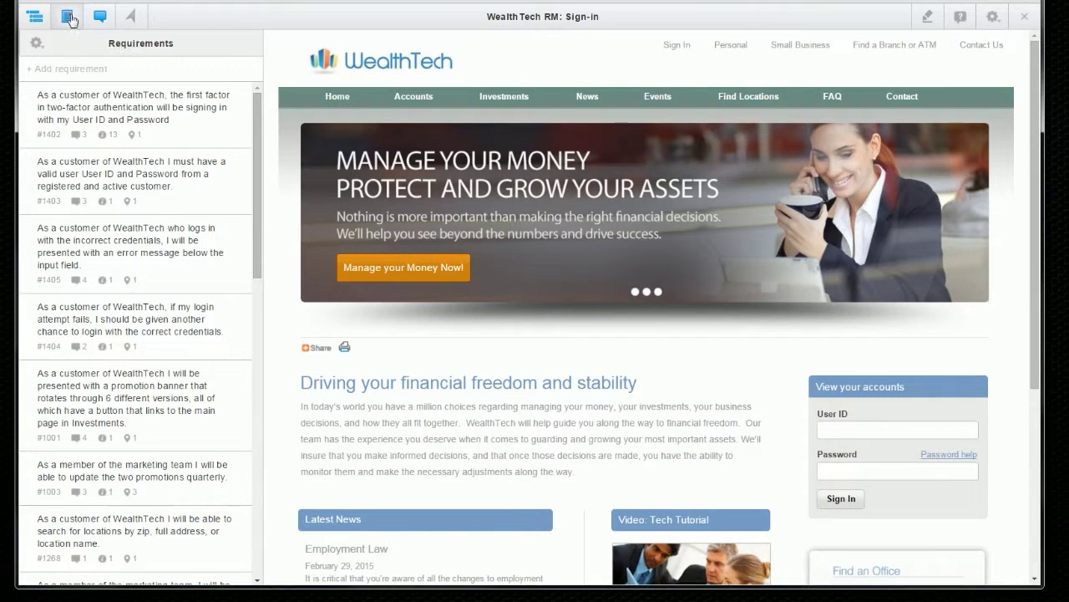
pyautogui.click(69, 17)
# Add the comment "Make sure to test the functionality of the top menu bar." to the Sign-in screen
pyautogui.click(98, 17)
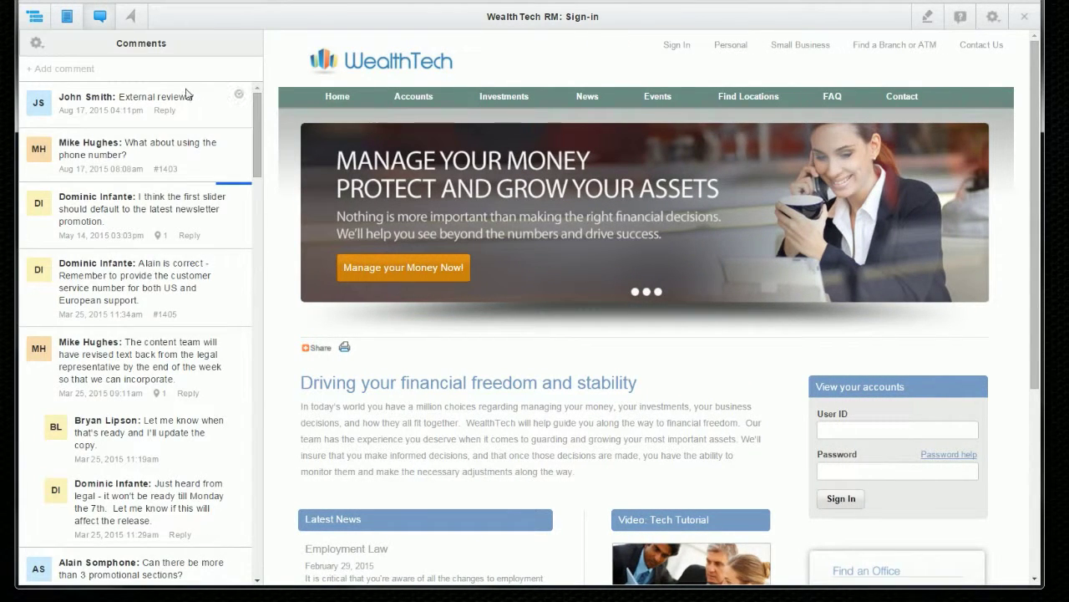
pyautogui.click(152, 69)
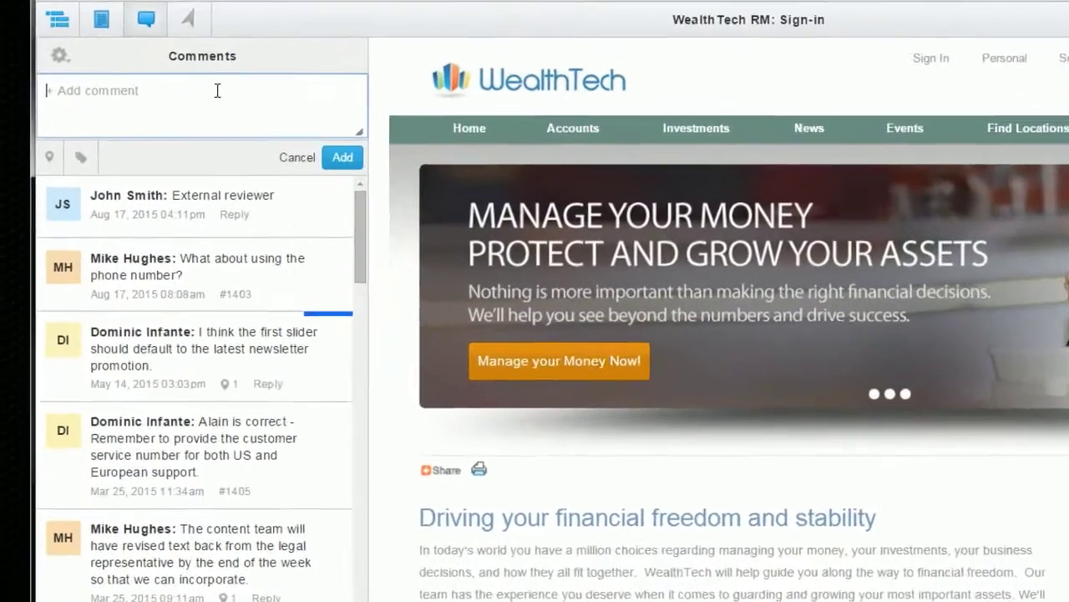
pyautogui.write('Make sure ')
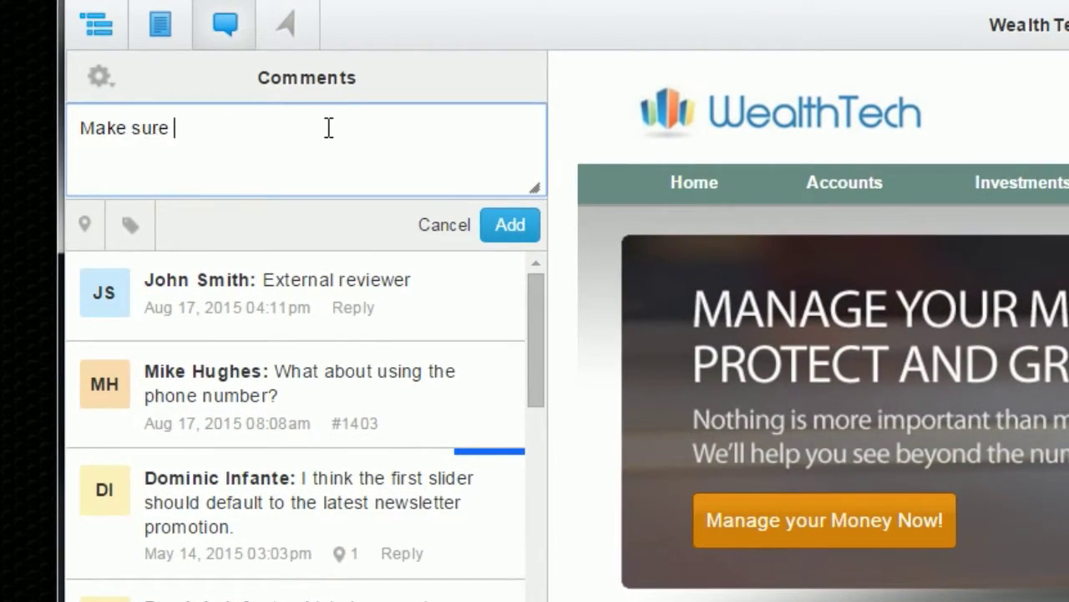
pyautogui.write('to test the functionality of the top menu bar.')
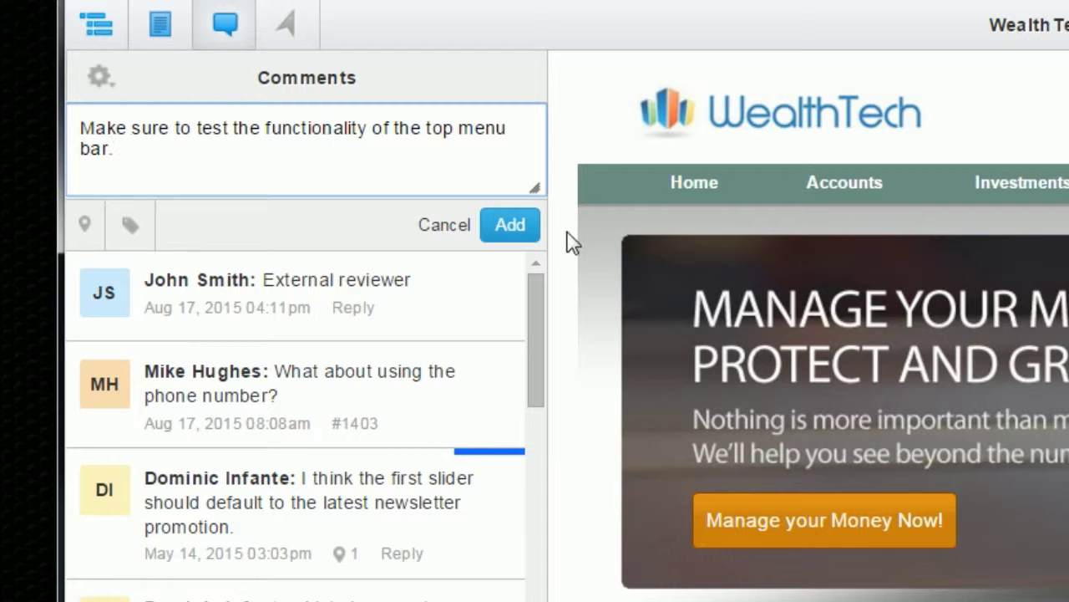
pyautogui.click(518, 227)
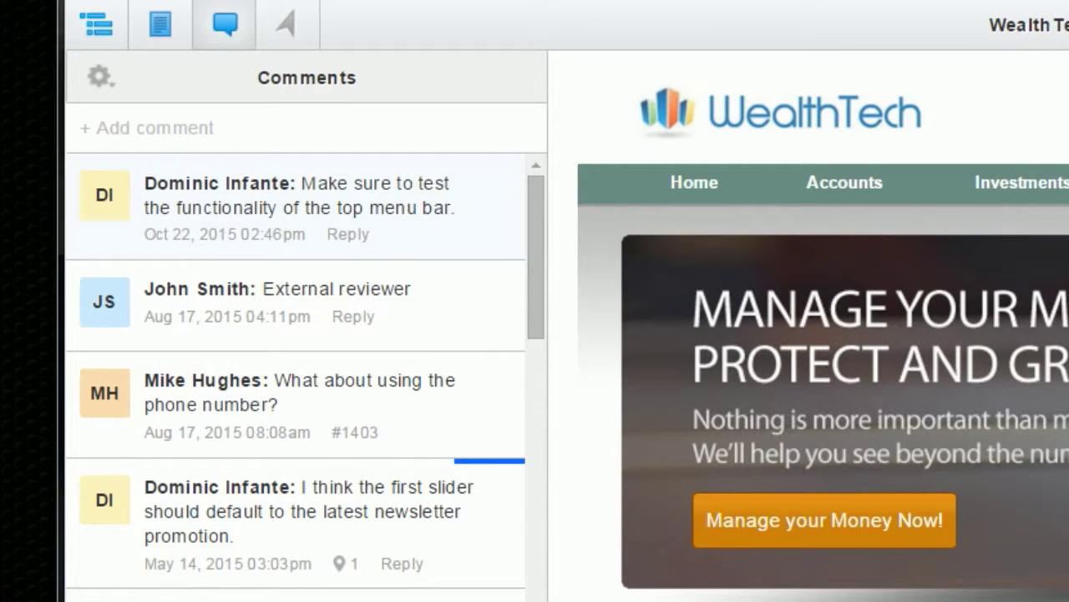
# Draft the comment "Shouldn't we add a "keep me logged in" checkbox on the login box?" and pin it to the Login Box widget
pyautogui.click(317, 128)
pyautogui.write('Shoul')
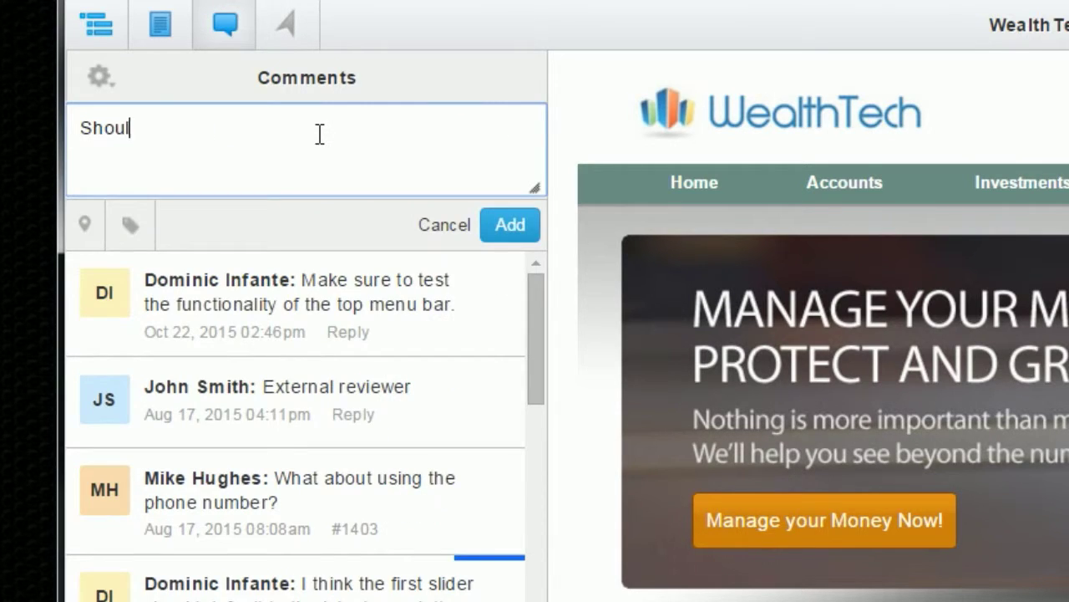
pyautogui.write('dn\'t we add a "kee')
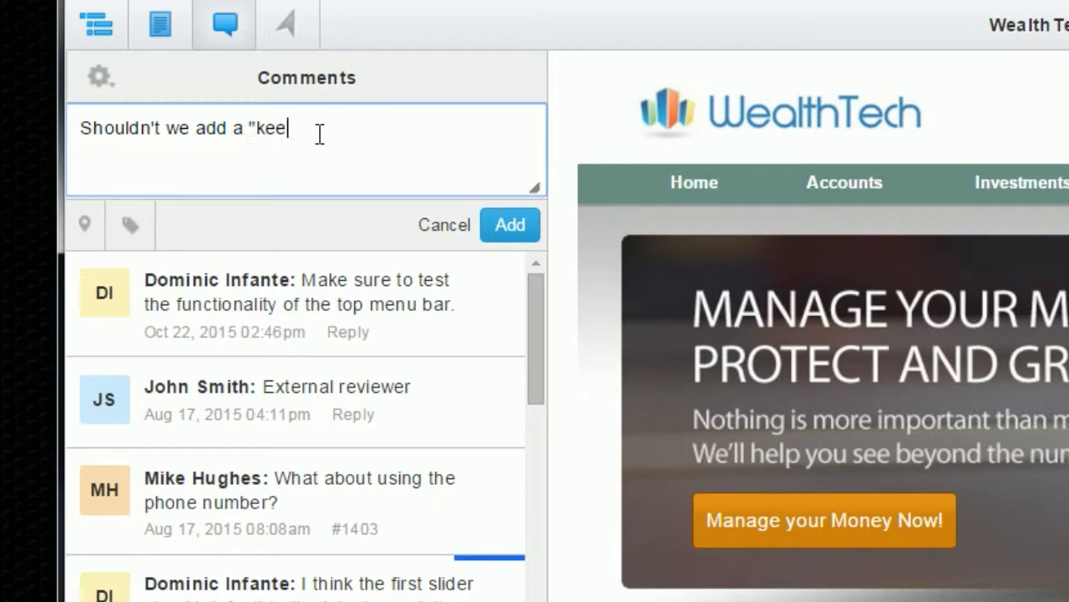
pyautogui.write('p me logged in" checkbox ')
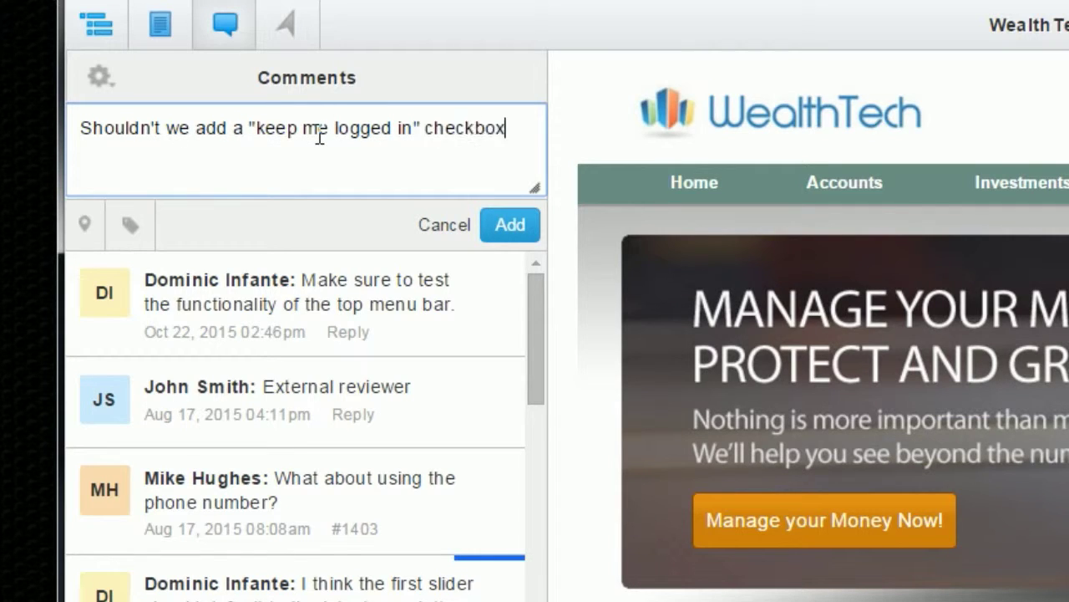
pyautogui.write('on the login box?')
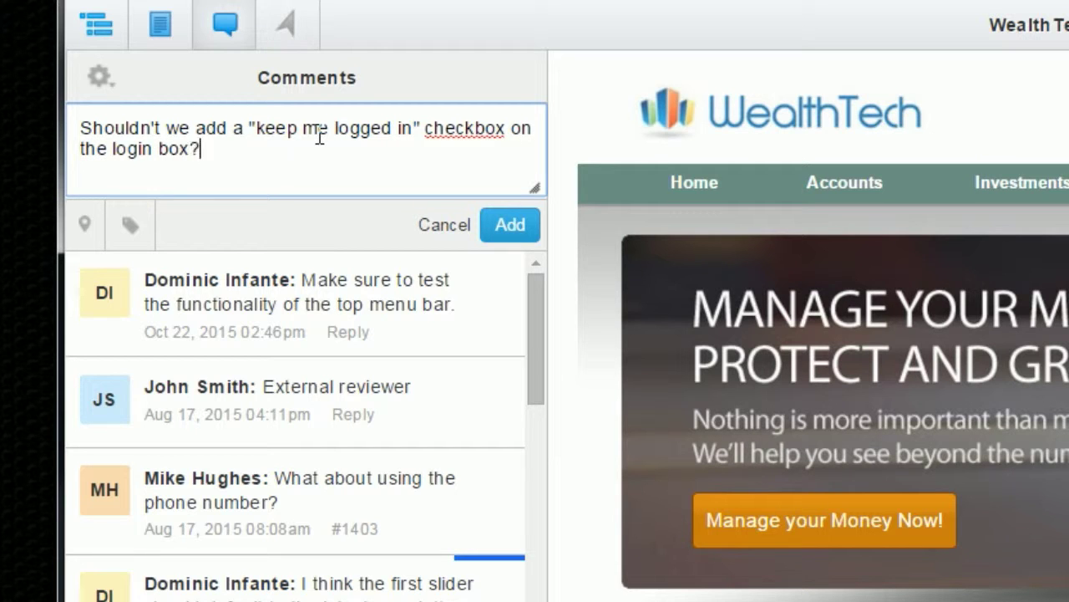
pyautogui.hotkey('ctrl', 'z')
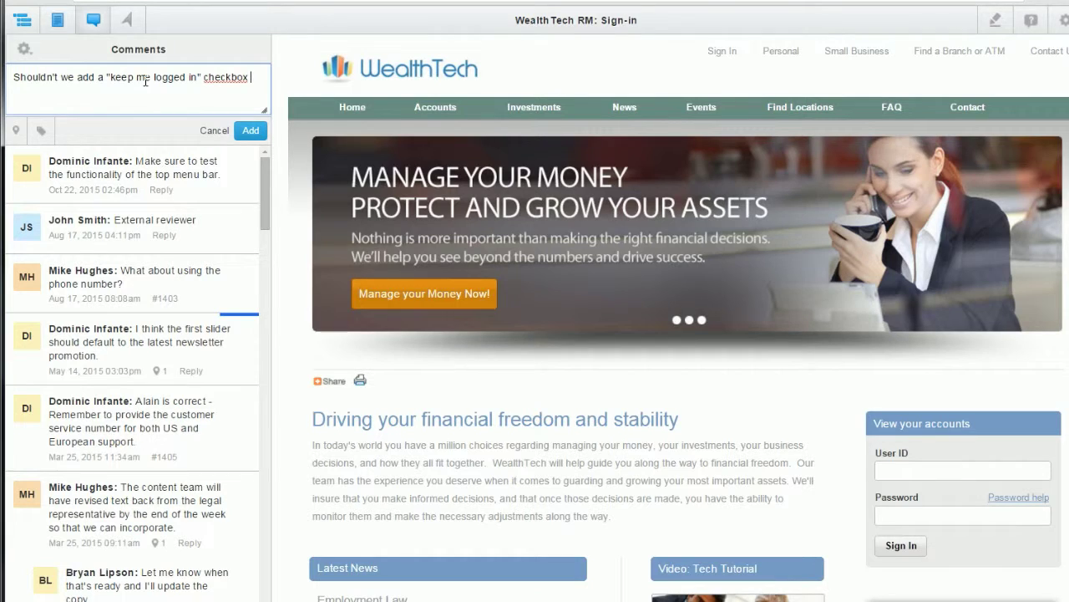
pyautogui.hotkey('ctrl', 'y')
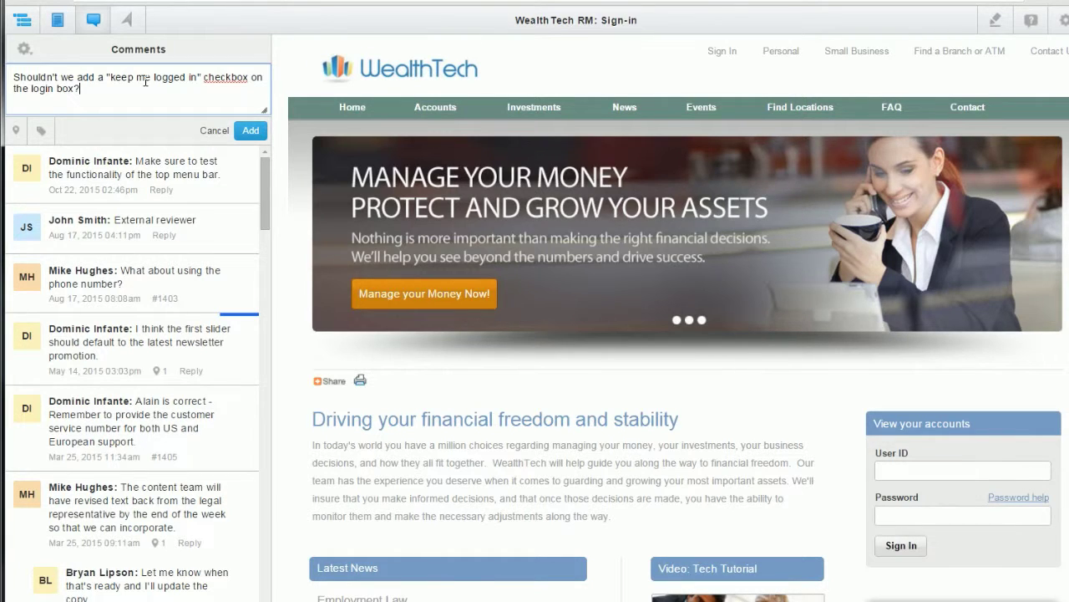
pyautogui.click(17, 132)
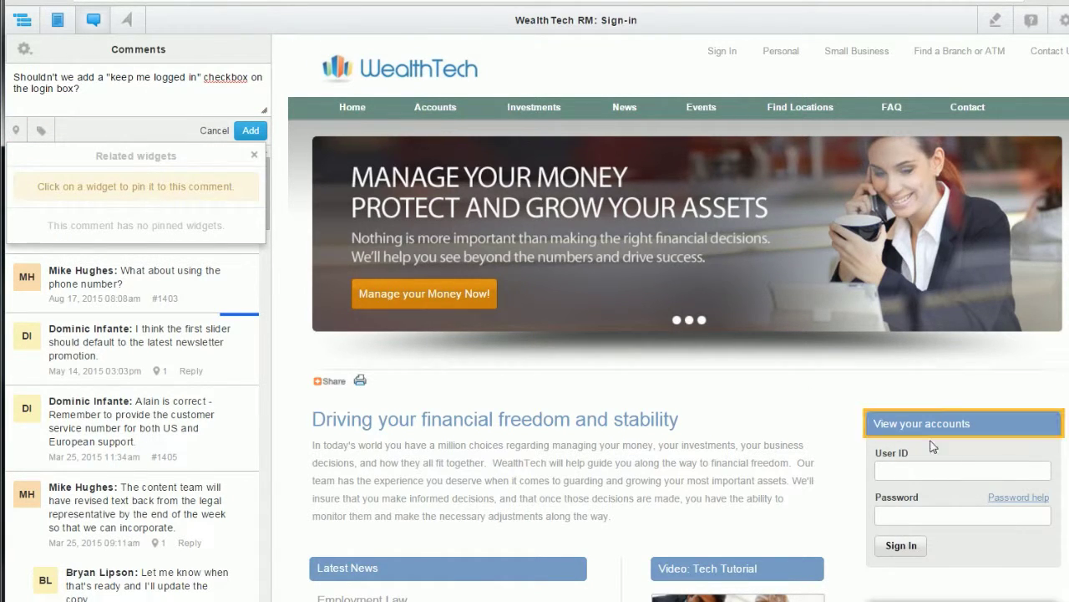
pyautogui.click(976, 544)
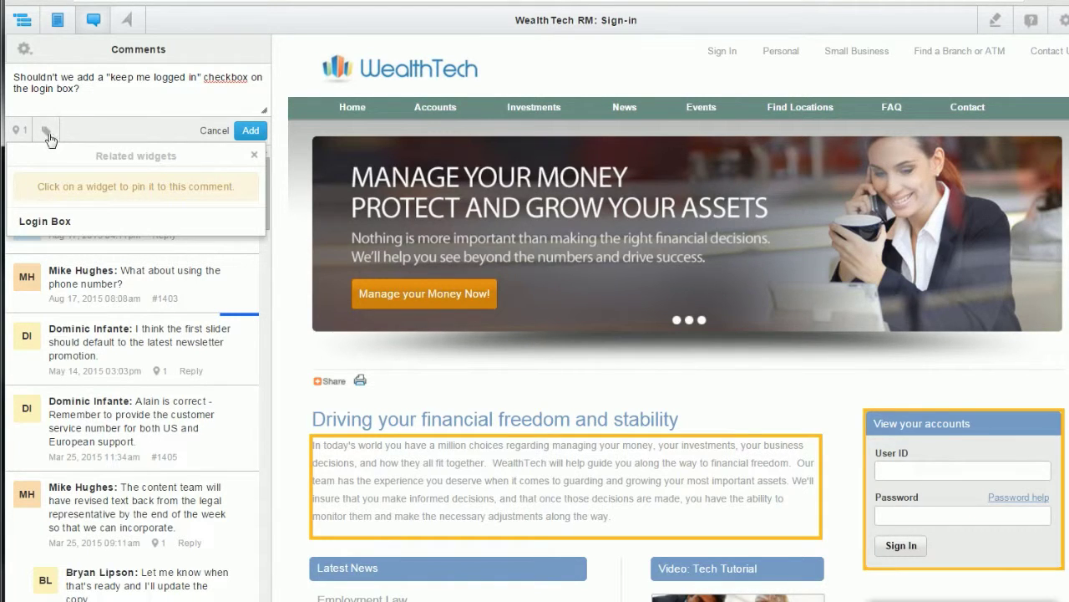
# Post the drafted login-box comment with the Purple color and view the actions available for it
pyautogui.click(46, 134)
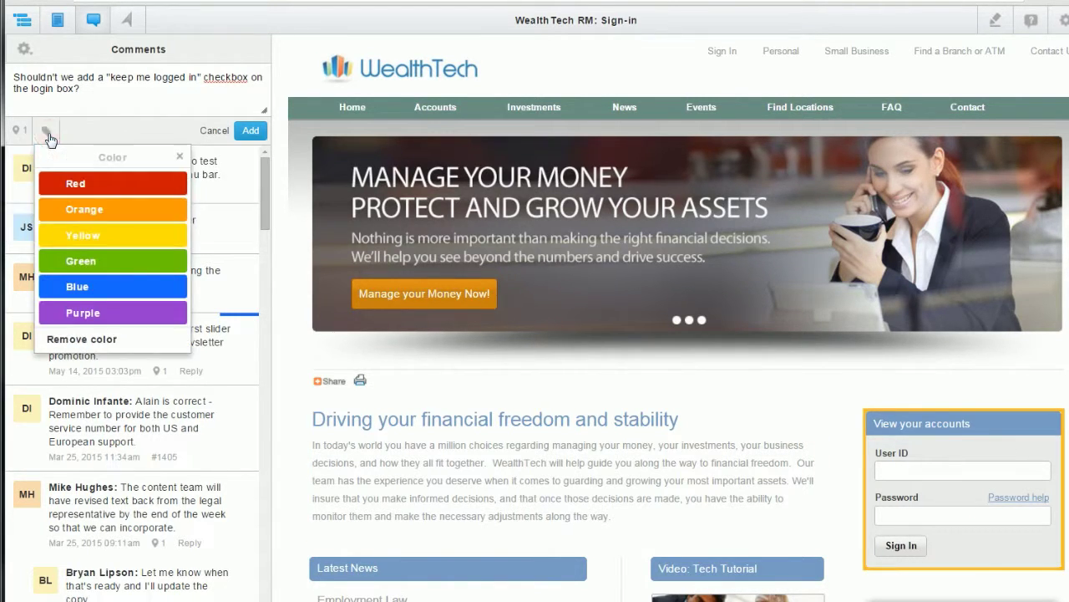
pyautogui.click(117, 315)
pyautogui.click(251, 134)
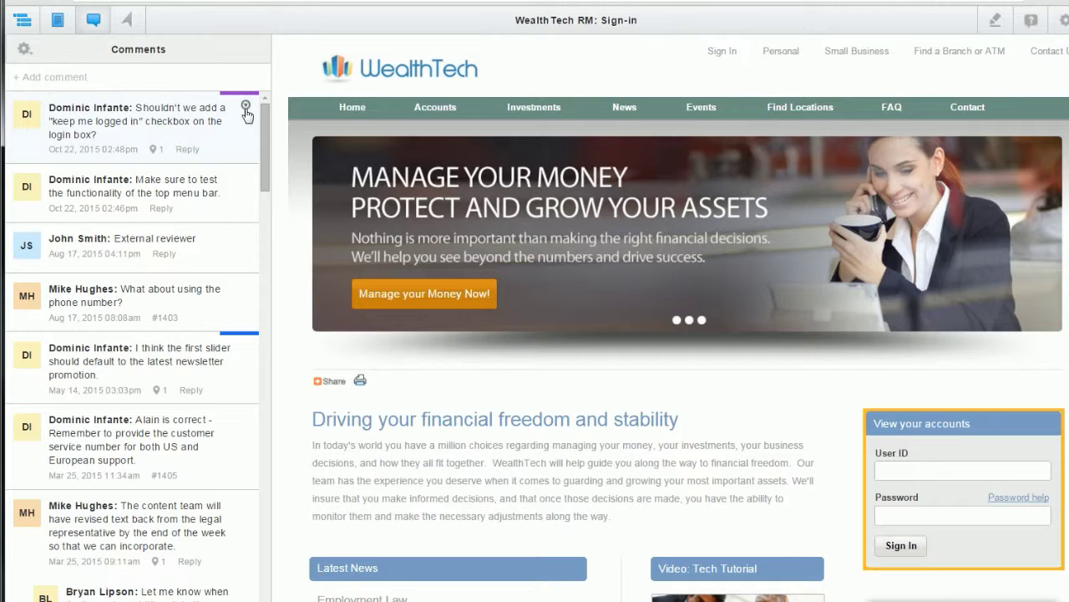
pyautogui.click(246, 107)
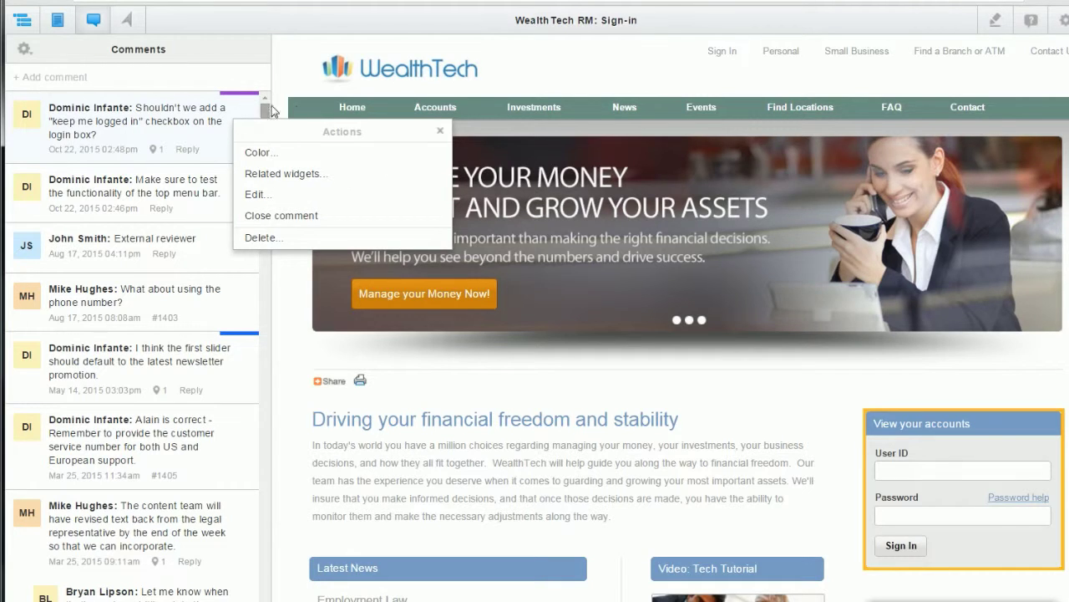
pyautogui.click(437, 134)
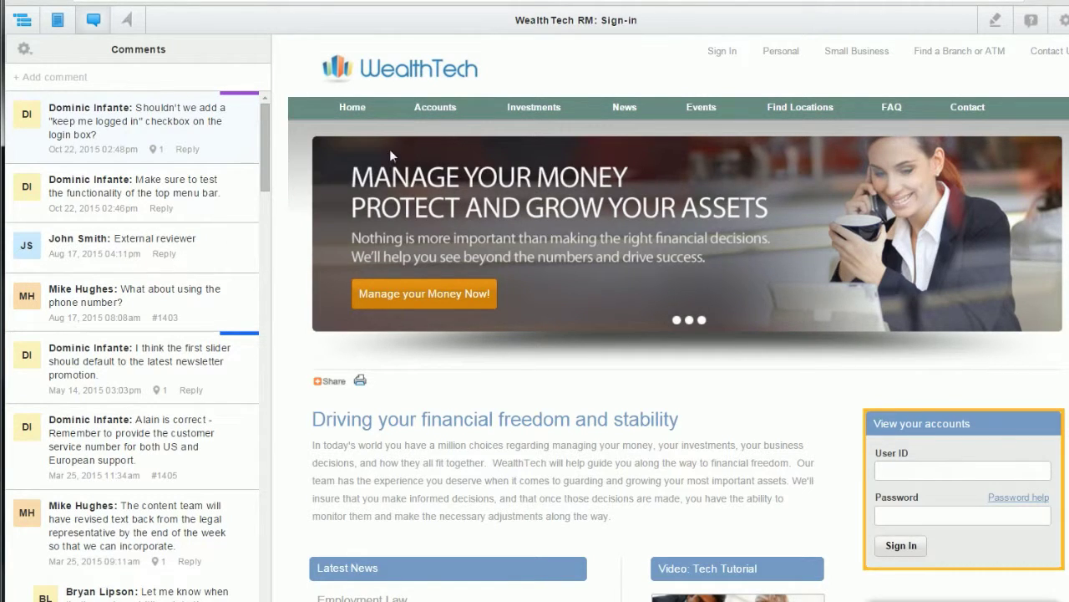
# Reply "I'm not sure what the default should be. Thoughts?" to the "keep me logged in" comment
pyautogui.click(187, 151)
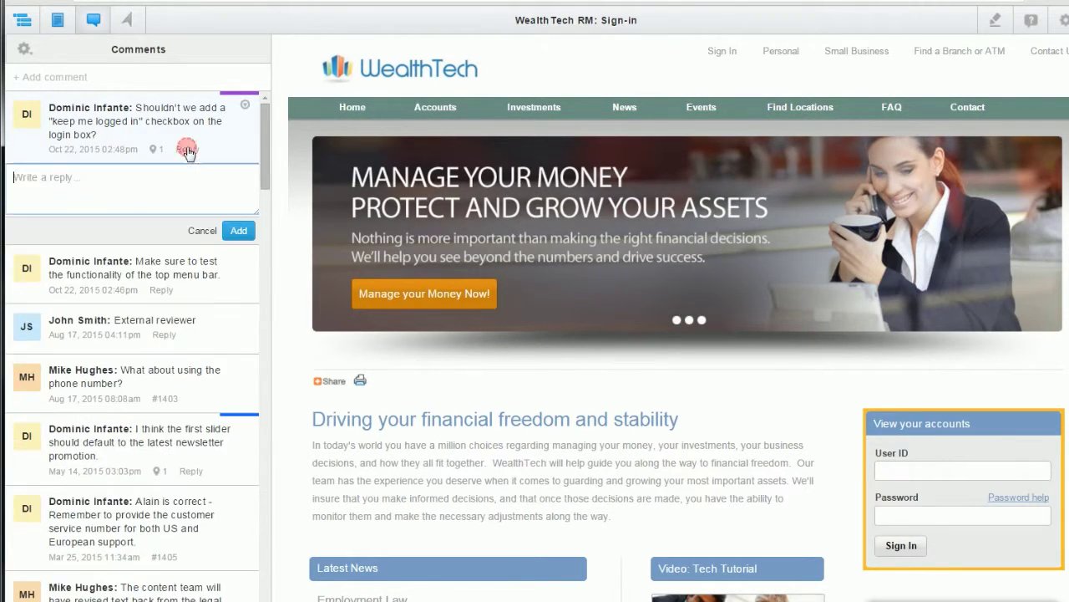
pyautogui.write("I'm not sure what the default should be")
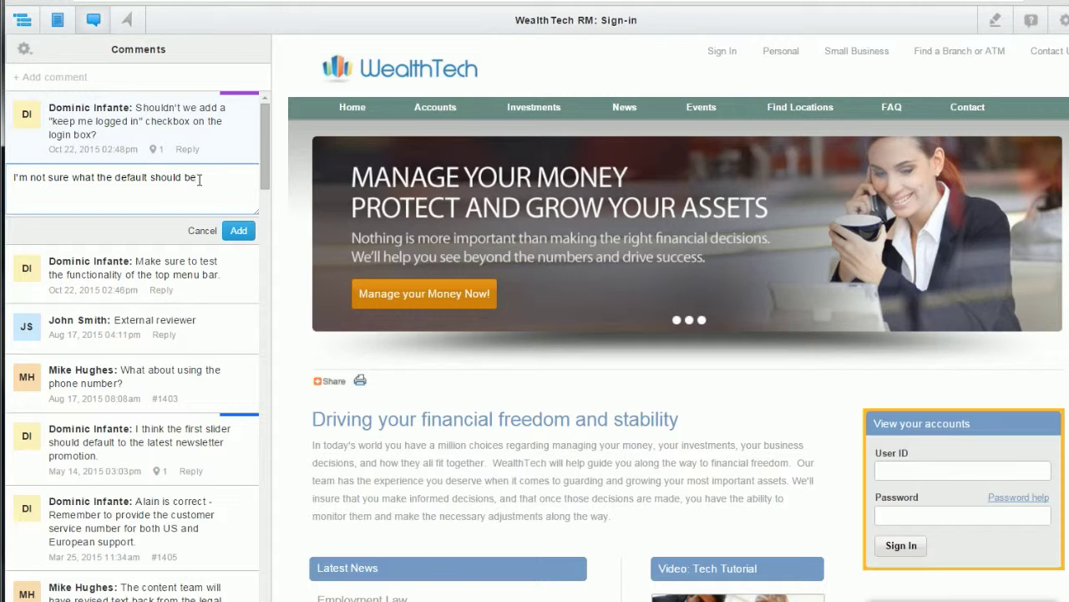
pyautogui.write('. Thoughts?')
pyautogui.click(242, 227)
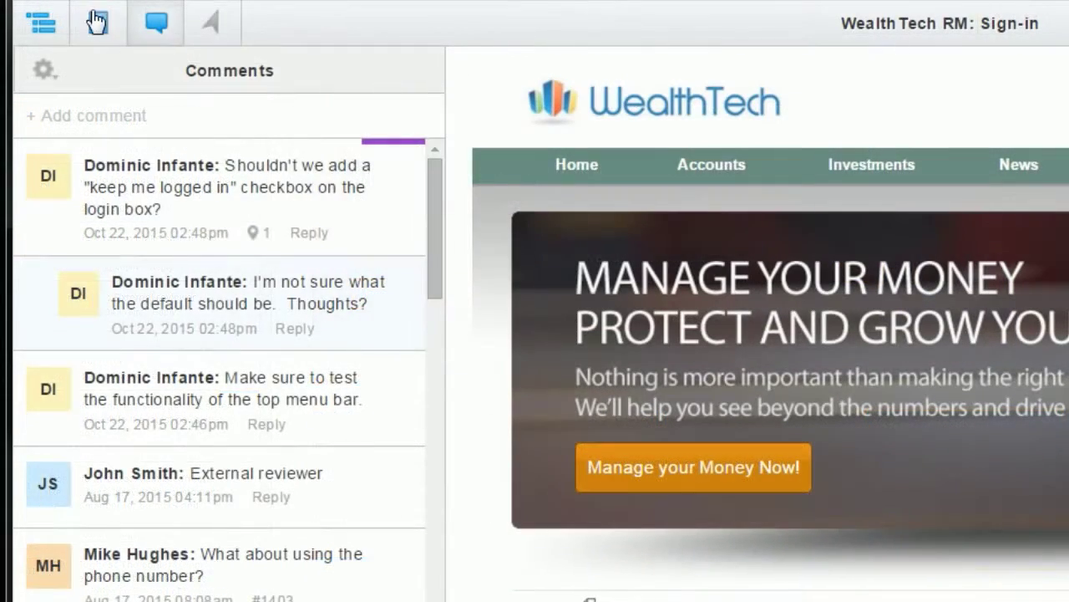
# Add the requirement "We need to add a checkbox to this dialogue that says "Keep me logged in" on the bottom right."
pyautogui.click(97, 21)
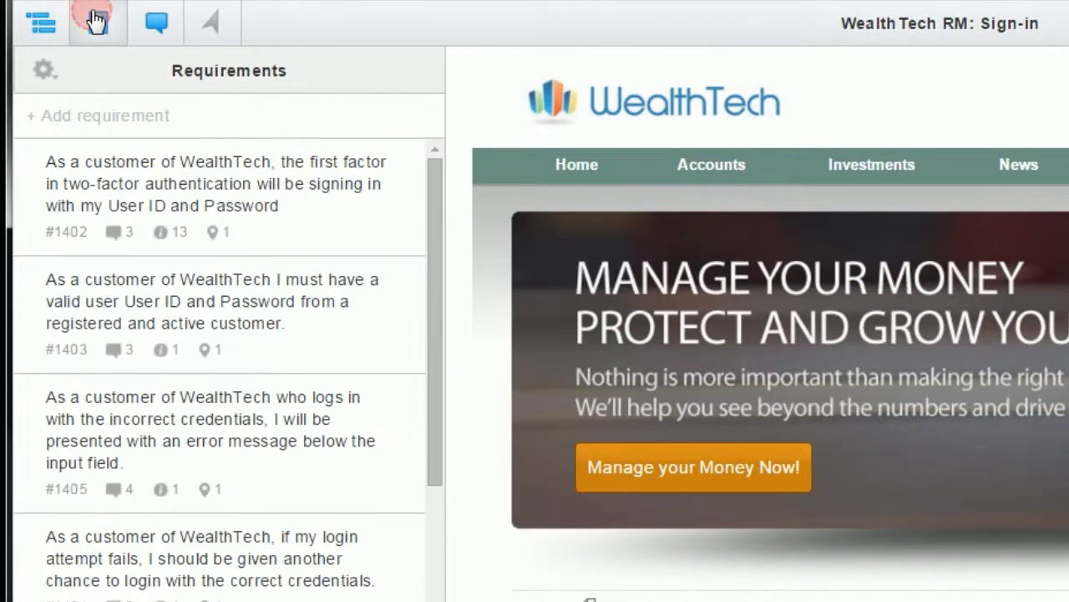
pyautogui.click(299, 118)
pyautogui.write('We need to add a checkbox to this dialogue that says "Keep me logged in" on the bottom right.')
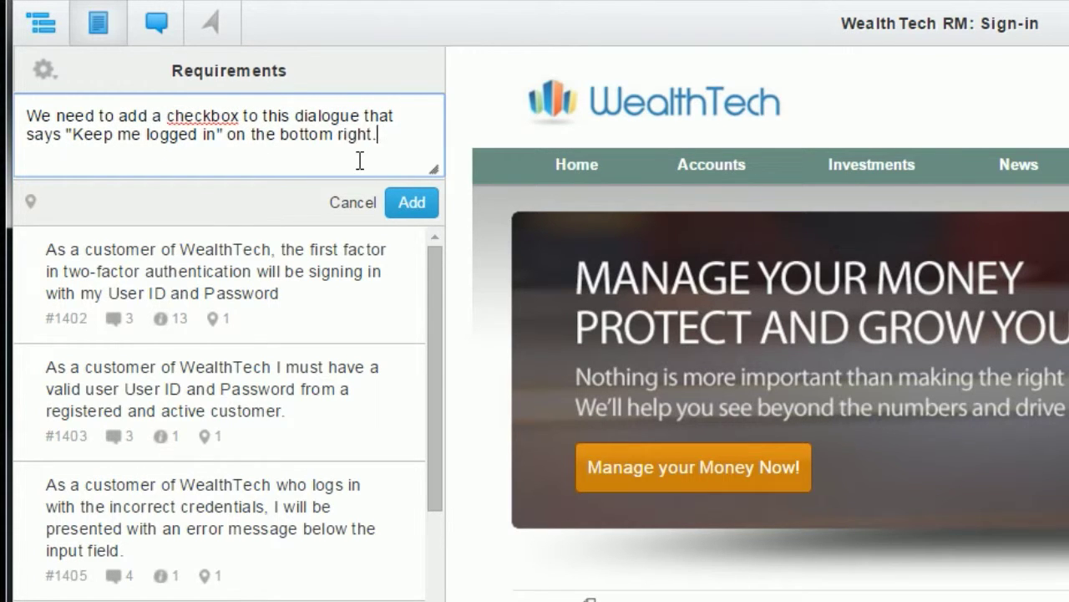
pyautogui.press('Return')
pyautogui.click(414, 202)
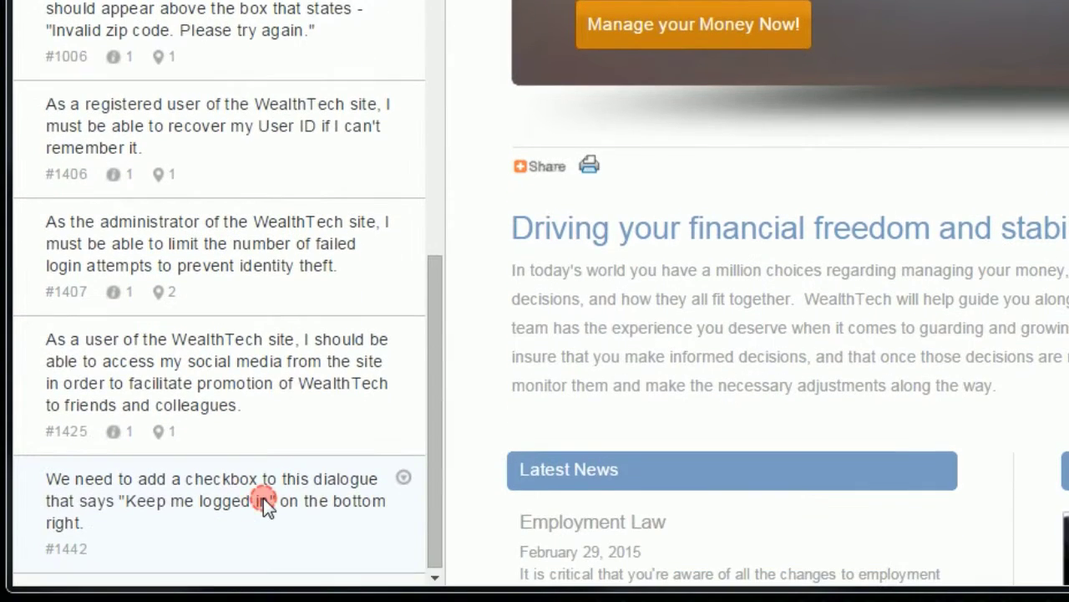
# Pin the new checkbox requirement to the Login Box widget
pyautogui.click(403, 477)
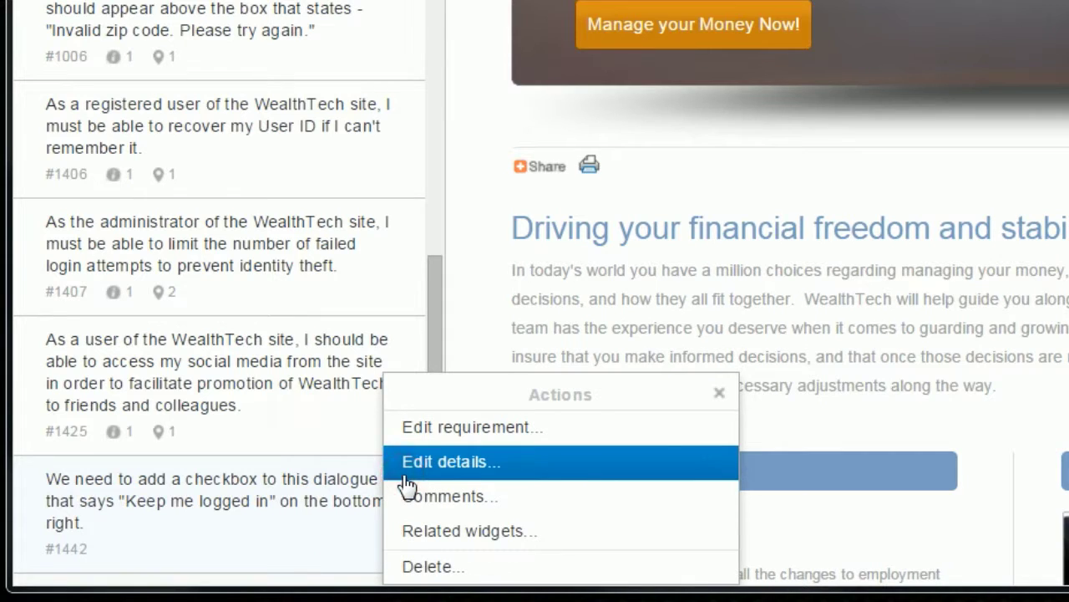
pyautogui.click(493, 532)
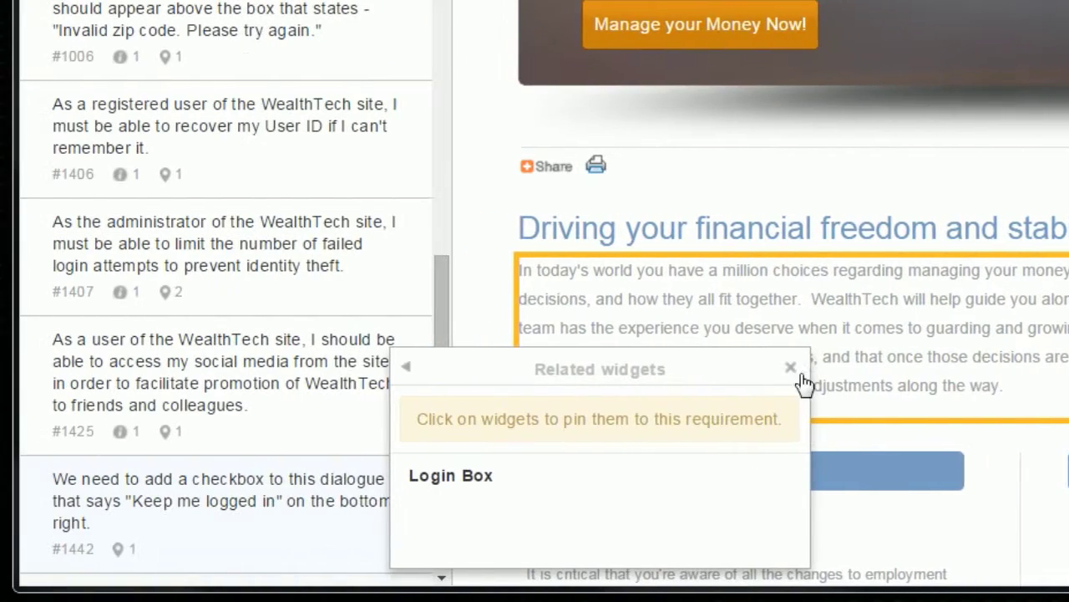
pyautogui.click(786, 365)
# View the comments on the new checkbox requirement and on the two-factor authentication requirement
pyautogui.click(410, 480)
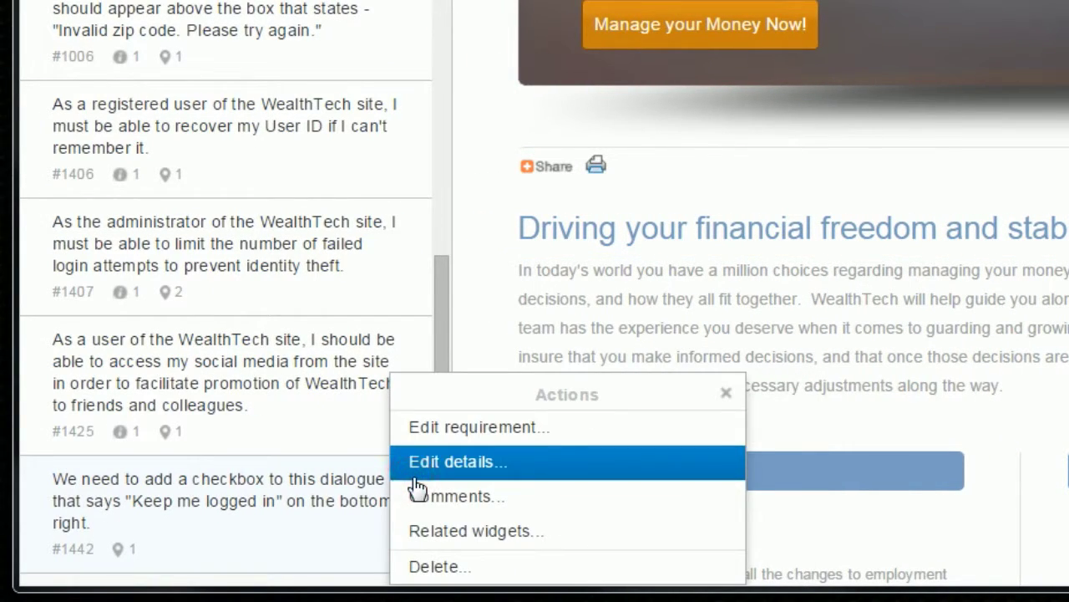
pyautogui.click(470, 496)
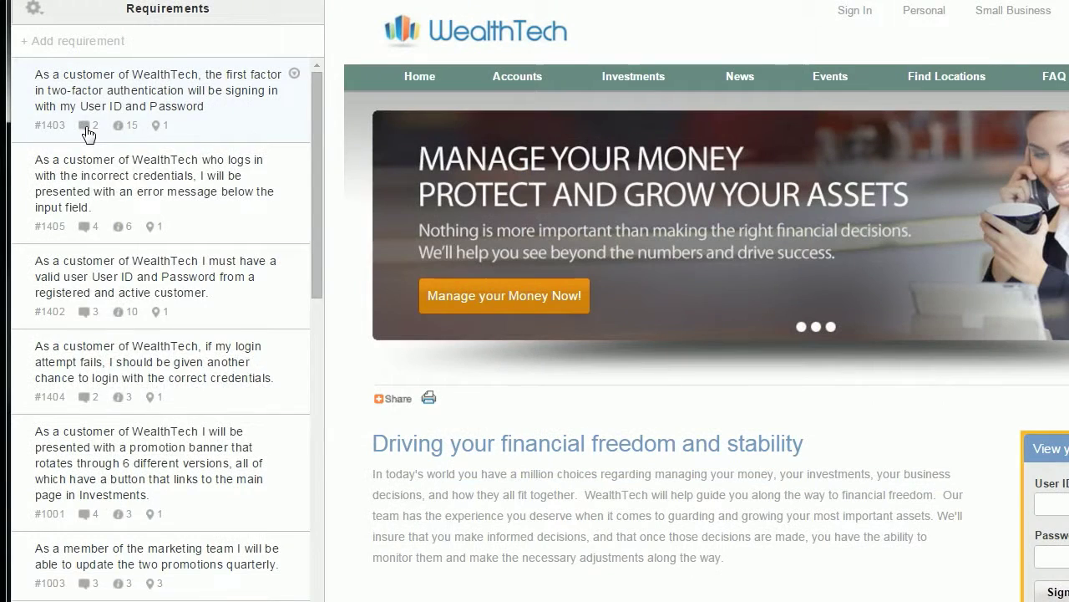
pyautogui.click(87, 127)
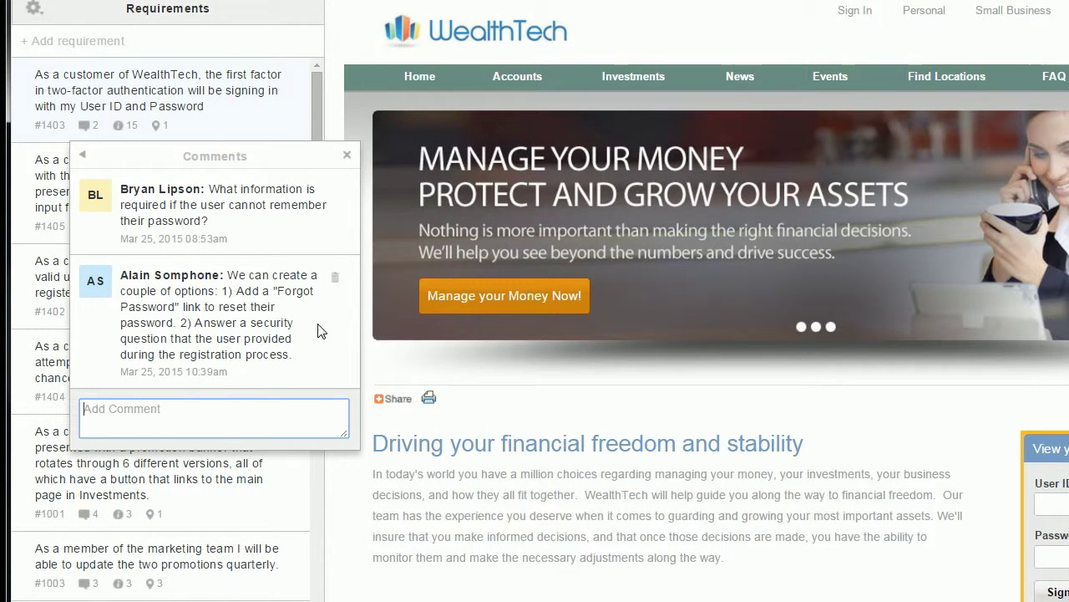
pyautogui.click(348, 157)
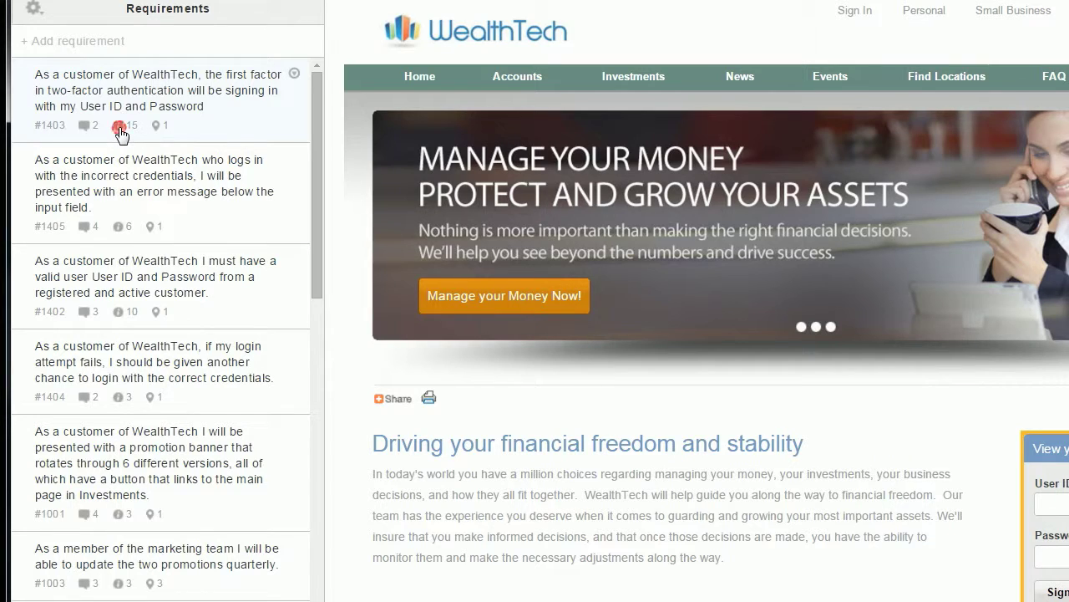
# Examine the two-factor authentication requirement's details, from its status and type through the planning and relationship attributes
pyautogui.click(219, 138)
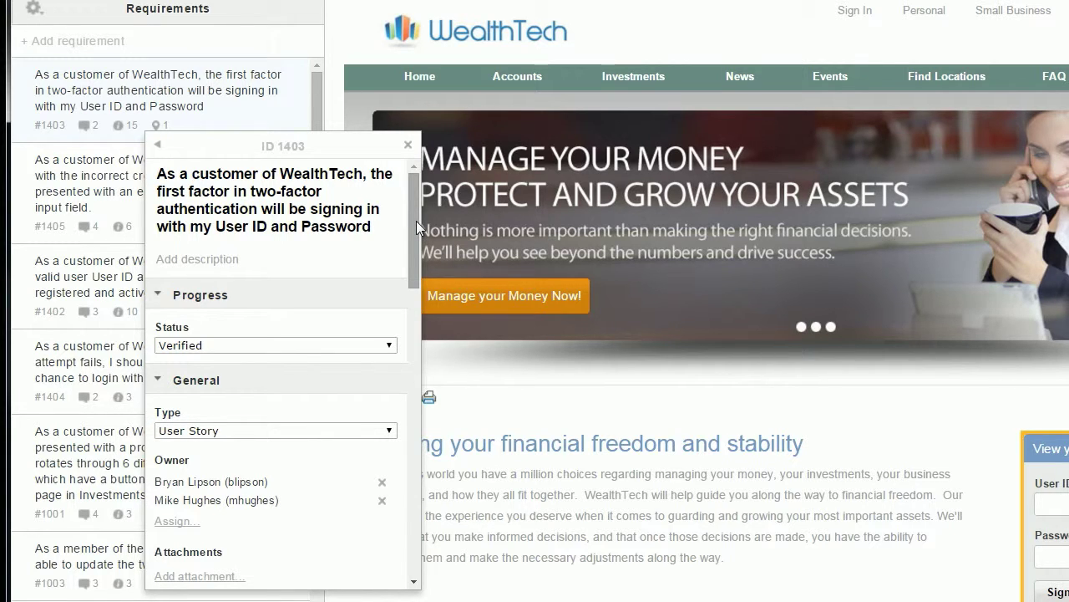
pyautogui.click(386, 433)
pyautogui.click(385, 432)
pyautogui.moveTo(411, 276); pyautogui.dragTo(414, 321)
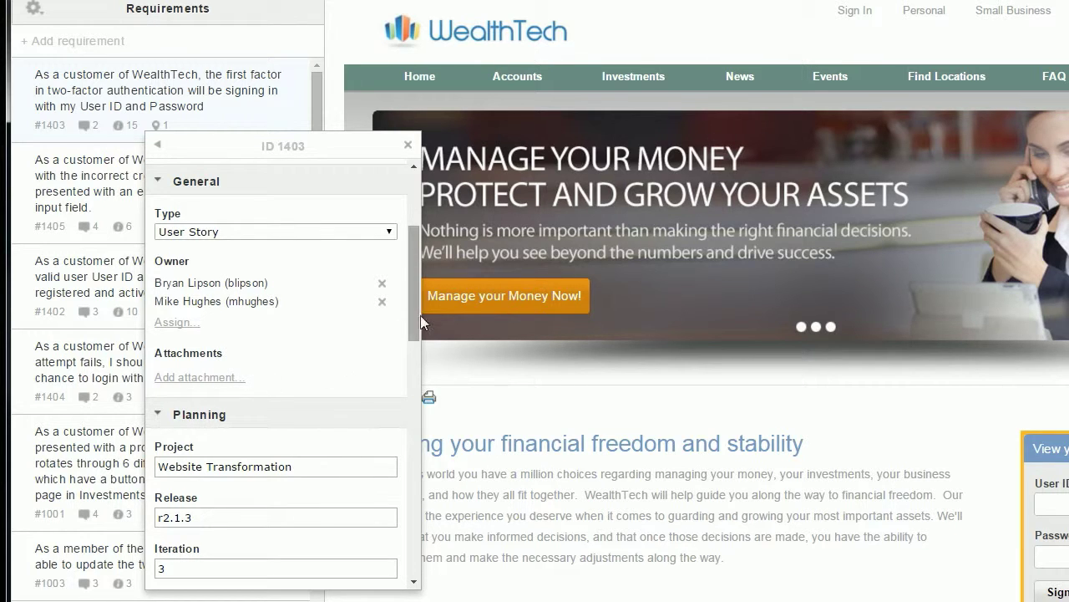
pyautogui.moveTo(416, 292); pyautogui.dragTo(416, 356)
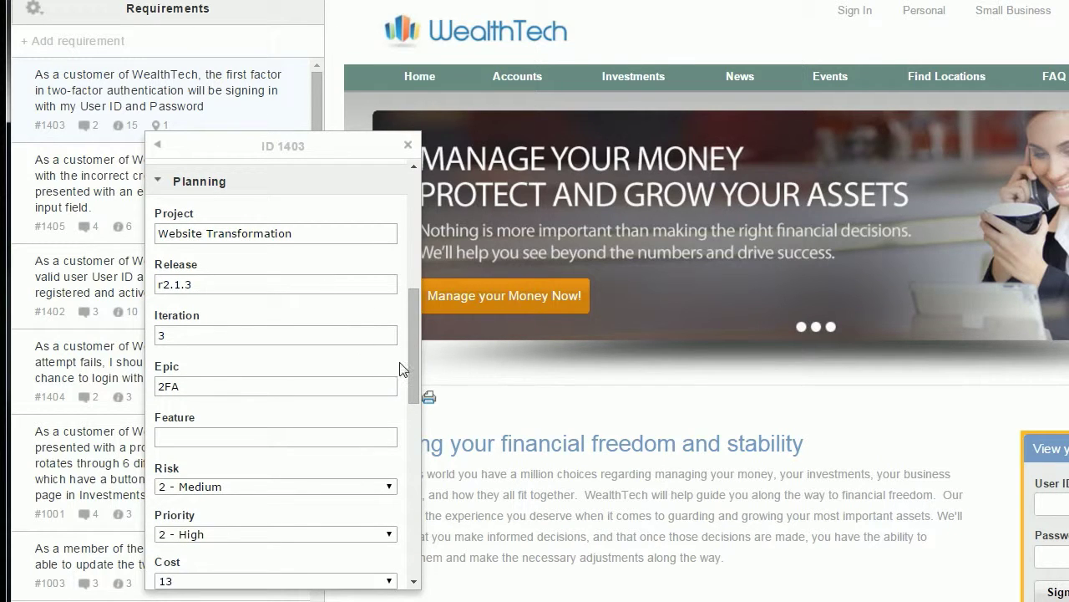
pyautogui.moveTo(414, 361); pyautogui.dragTo(433, 447)
pyautogui.scroll(-2, 433, 491)
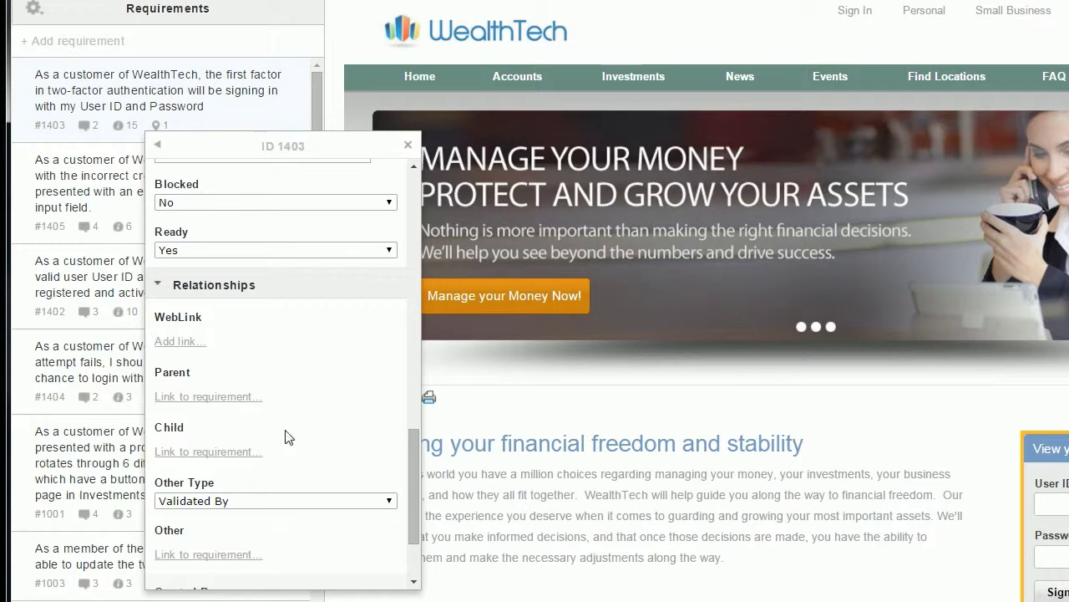
pyautogui.moveTo(414, 455); pyautogui.dragTo(422, 495)
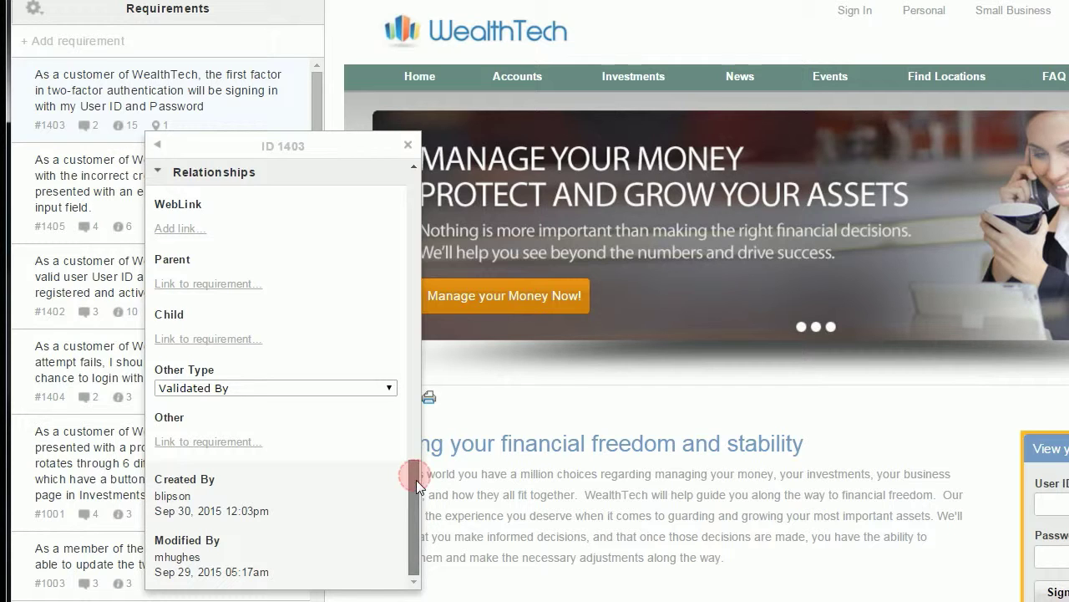
pyautogui.click(408, 146)
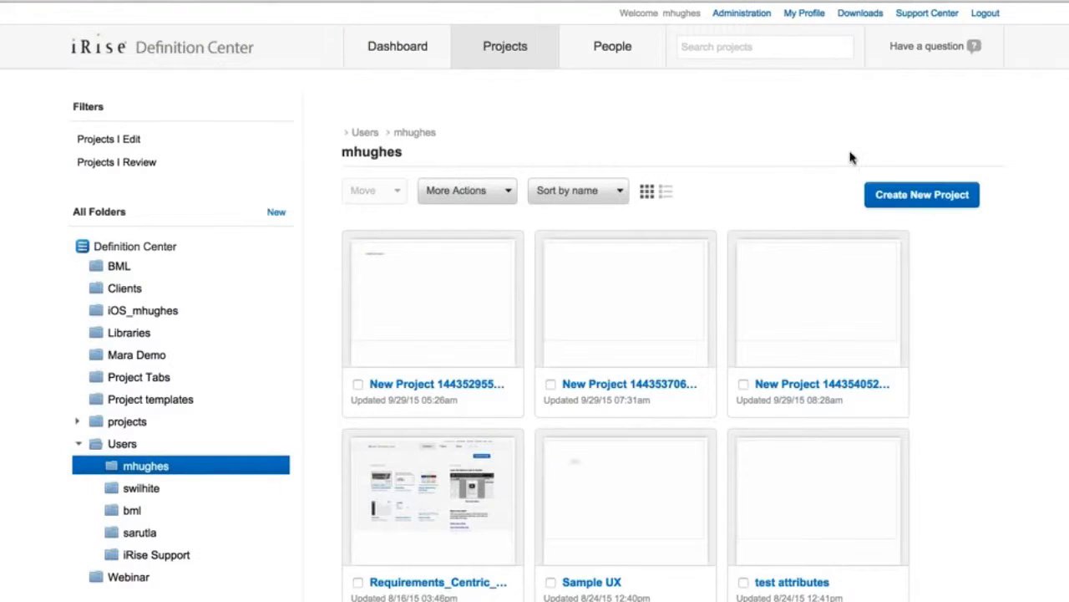
# Create a new project from the Waterfall Template, keeping the default project name
pyautogui.click(921, 194)
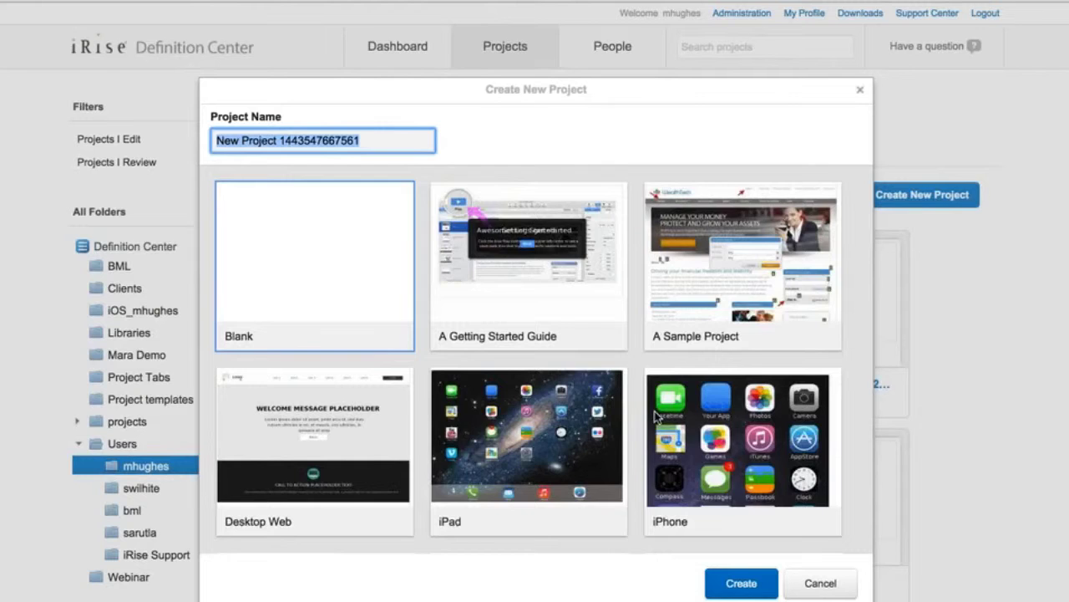
pyautogui.scroll(-3, 656, 416)
pyautogui.scroll(-5, 656, 415)
pyautogui.click(314, 251)
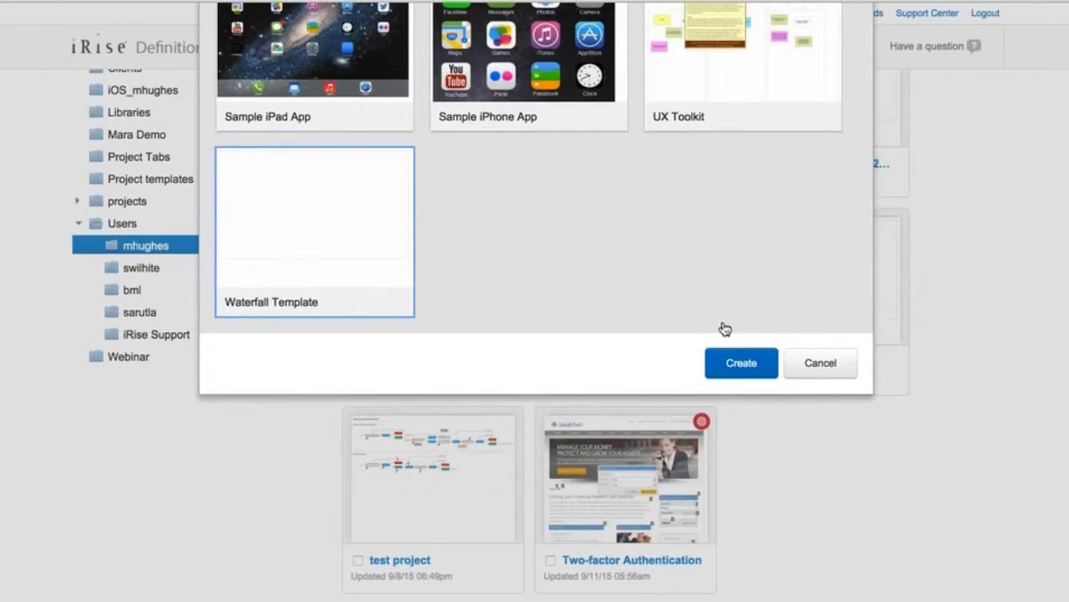
pyautogui.click(749, 361)
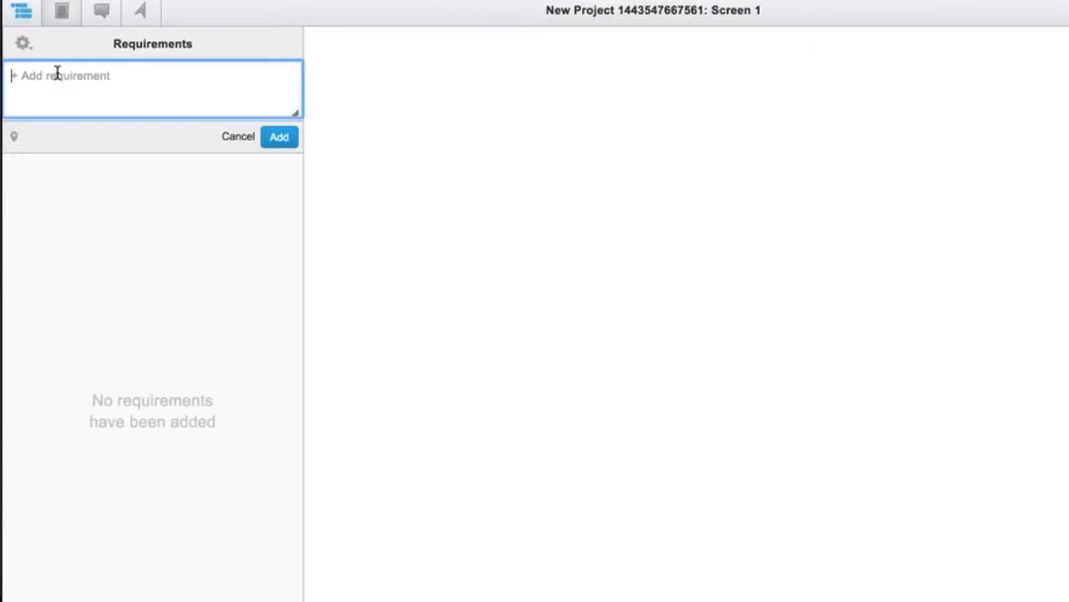
# Add the requirement "new requirement" to Screen 1 and open its details to view the Type options
pyautogui.write('new requirement')
pyautogui.click(274, 139)
pyautogui.click(41, 131)
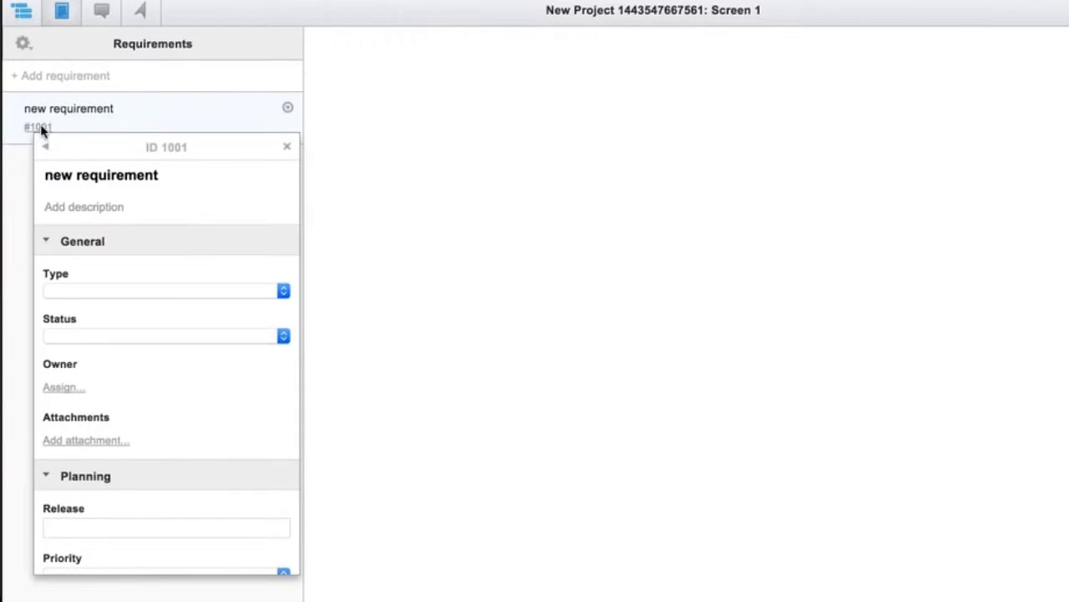
pyautogui.click(167, 294)
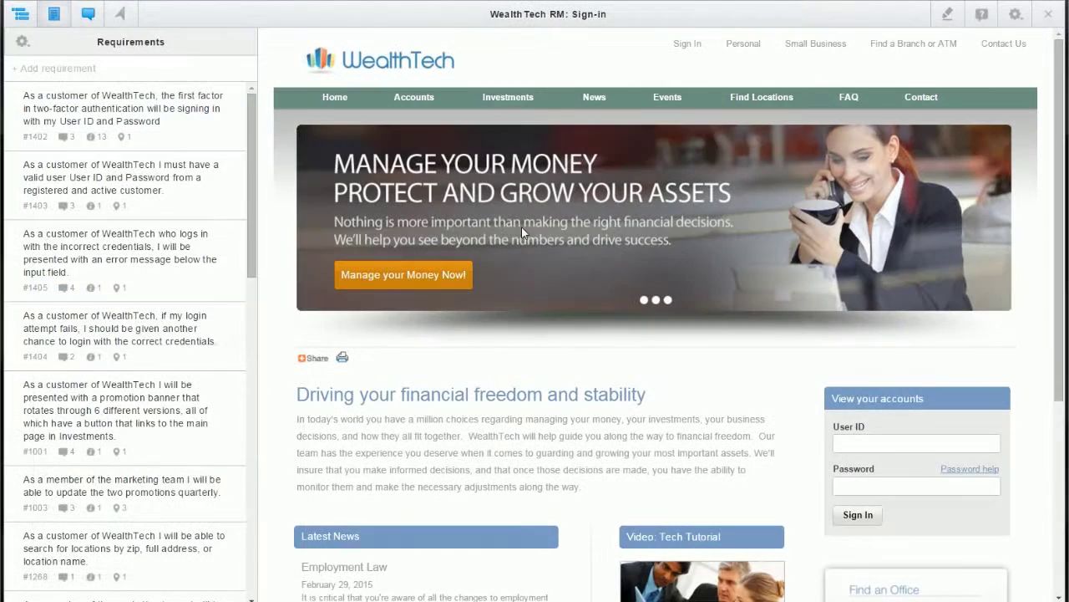
# Exit the played prototype and enable the daily digest of all project activity in the WealthTech RM email notifications
pyautogui.click(1046, 15)
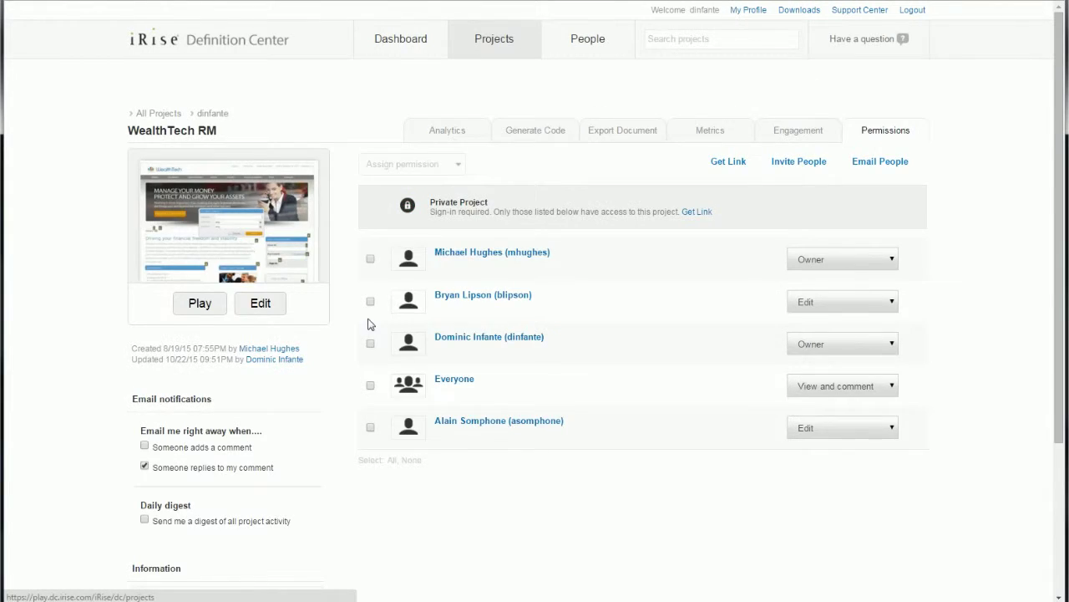
pyautogui.scroll(-3, 375, 338)
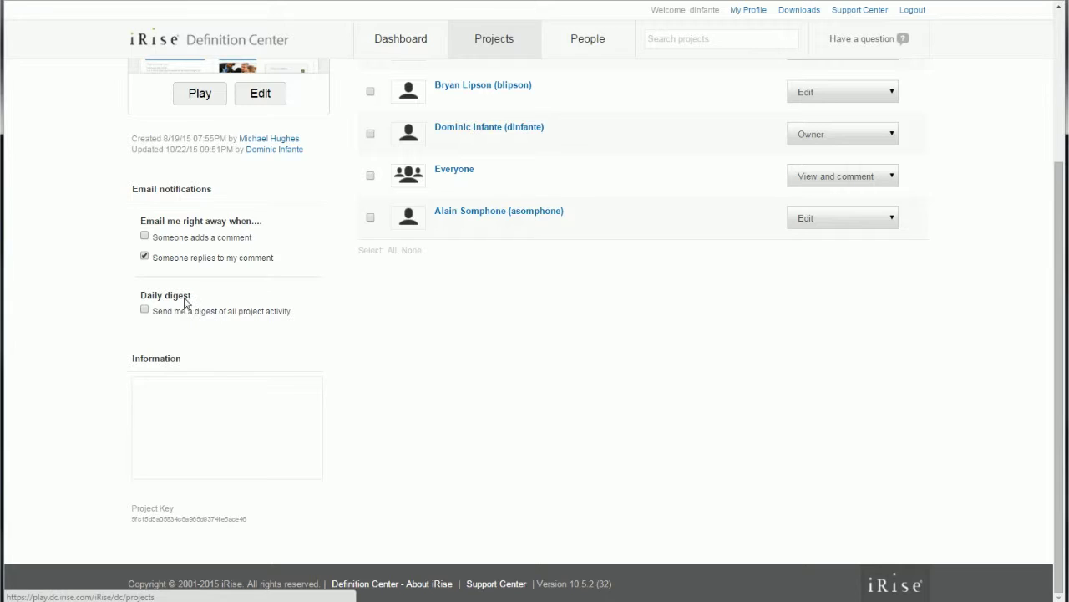
pyautogui.click(145, 236)
pyautogui.click(144, 236)
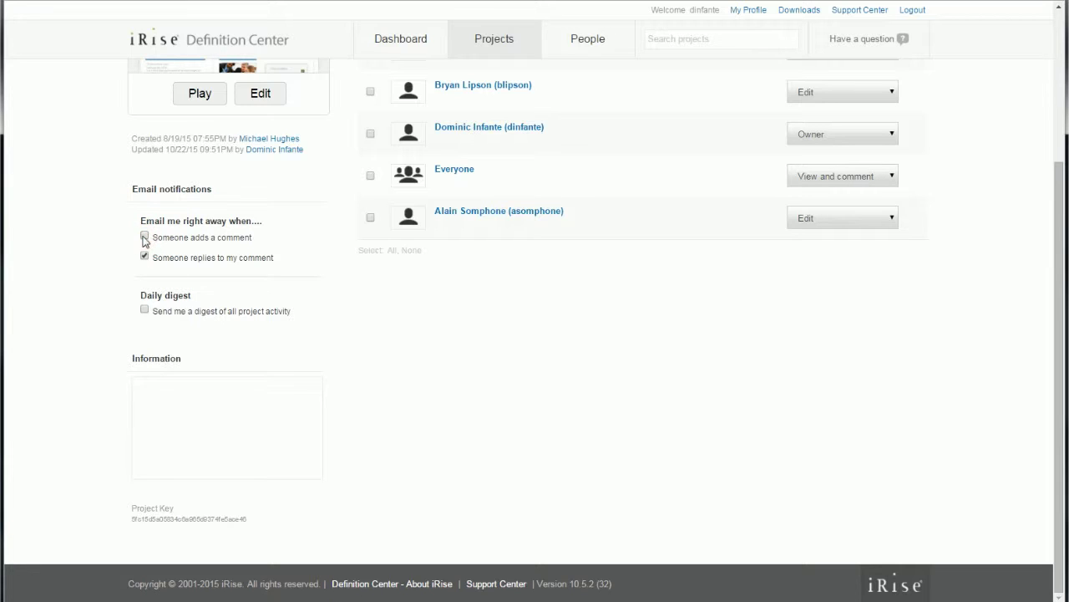
pyautogui.click(144, 311)
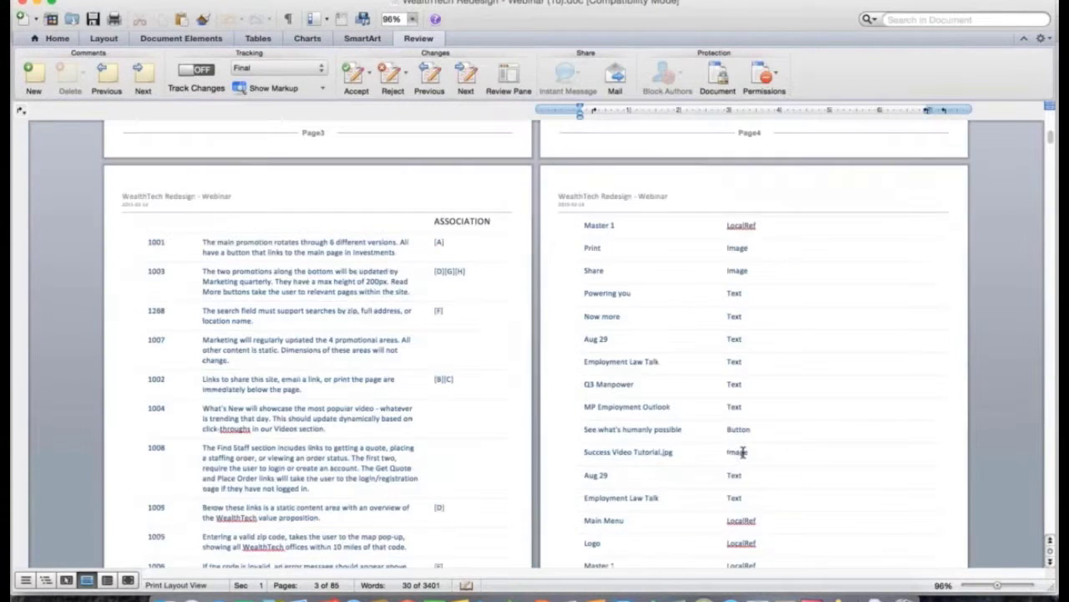
# Examine the requirements tables, user stories and review comments in the exported WealthTech Word documents
pyautogui.scroll(-10, 740, 453)
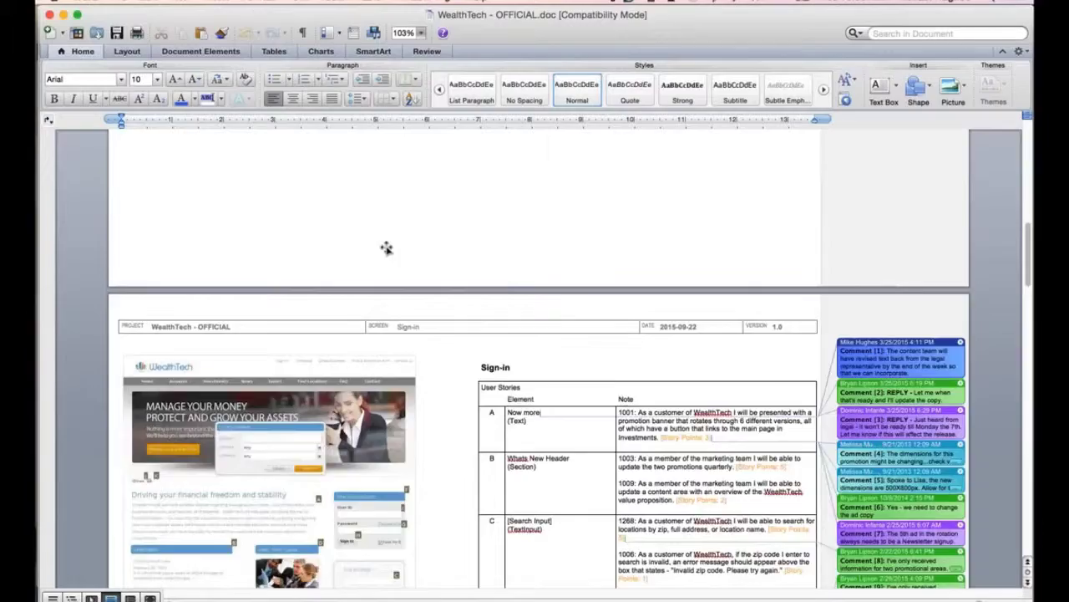
pyautogui.scroll(-10, 385, 247)
pyautogui.scroll(3, 387, 248)
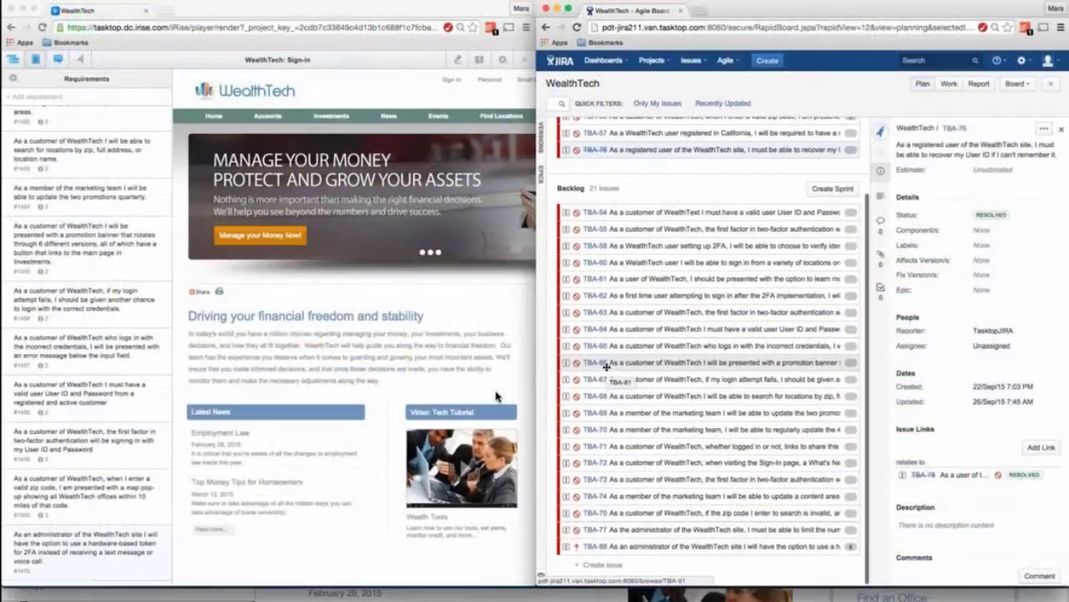
# Switch to JIRA and open the backlog issue about the hardware-based token for 2FA in the WealthTech board
pyautogui.click(656, 545)
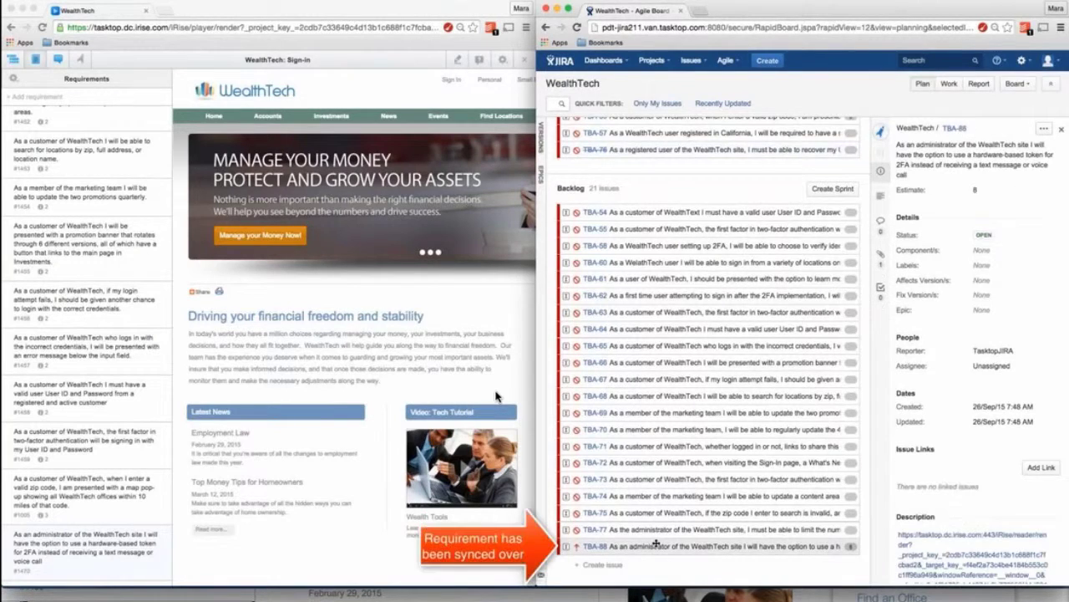